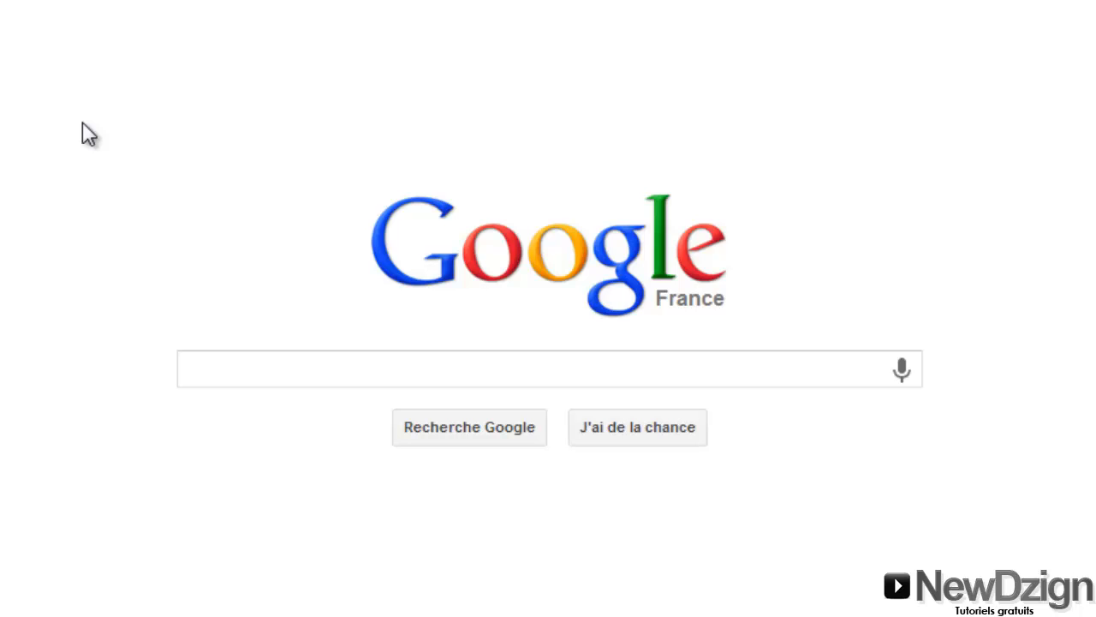
# Search Google for 'wampserver' and open the official wampserver.com site
pyautogui.click(212, 364)
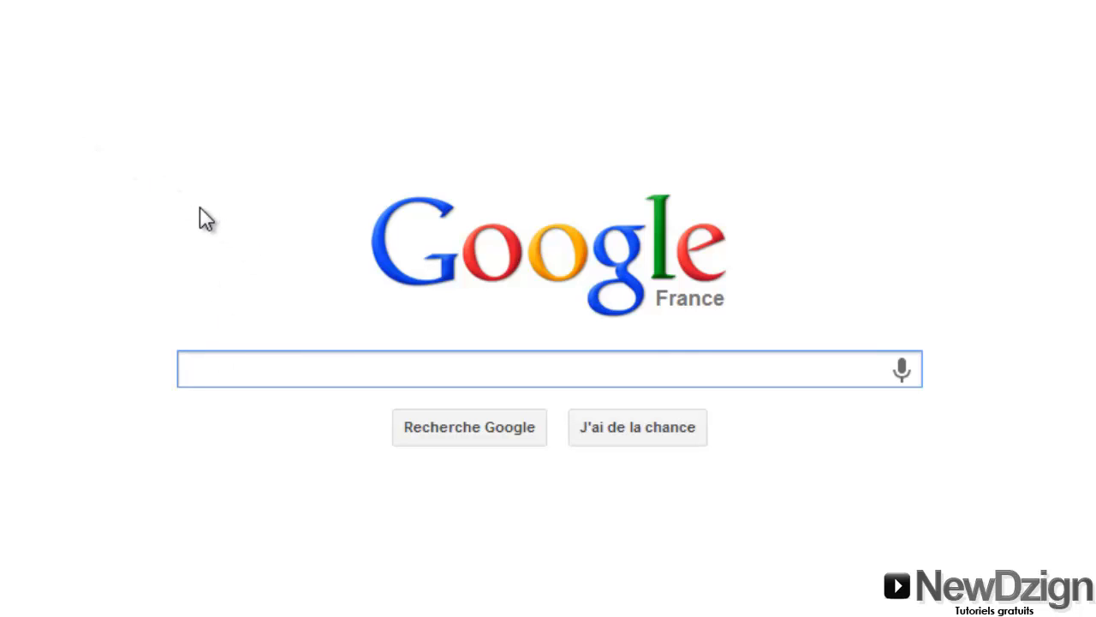
pyautogui.write('server')
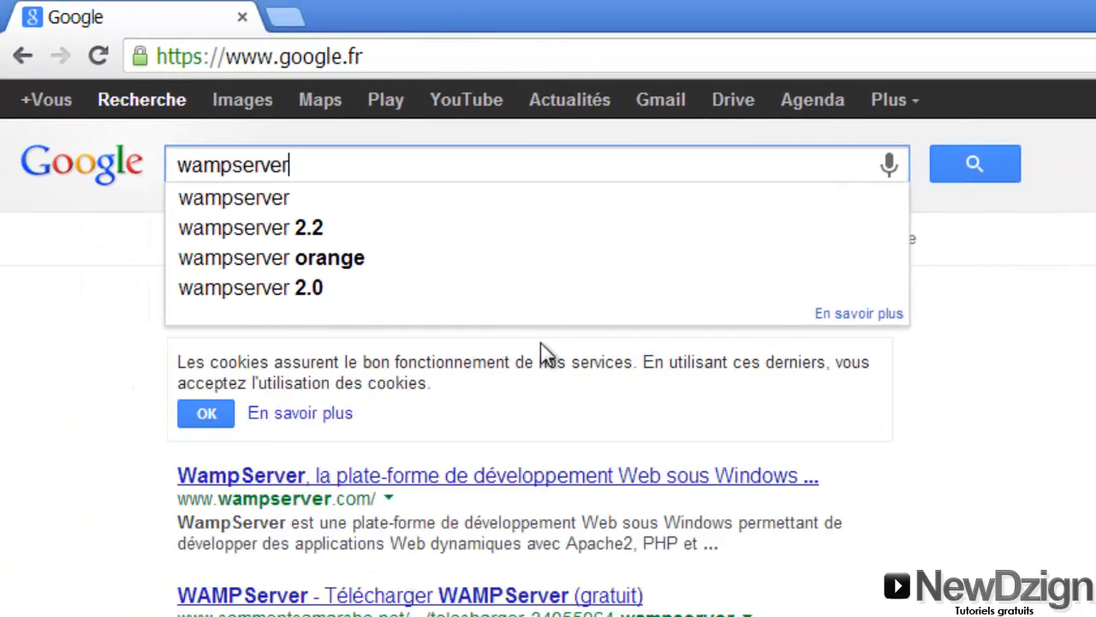
pyautogui.press('Return')
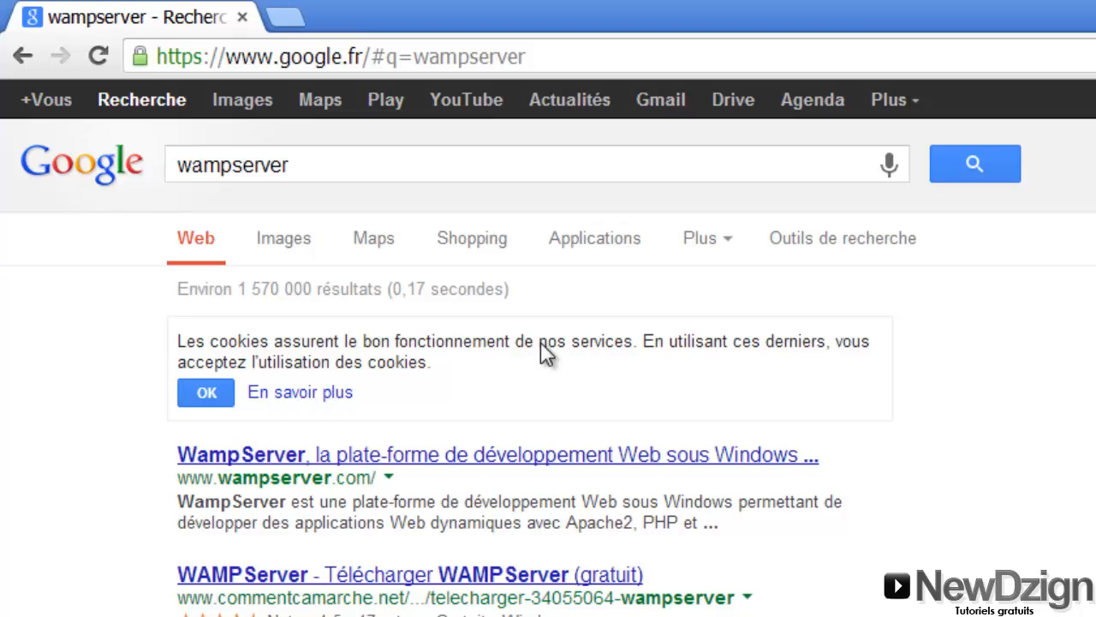
pyautogui.click(397, 454)
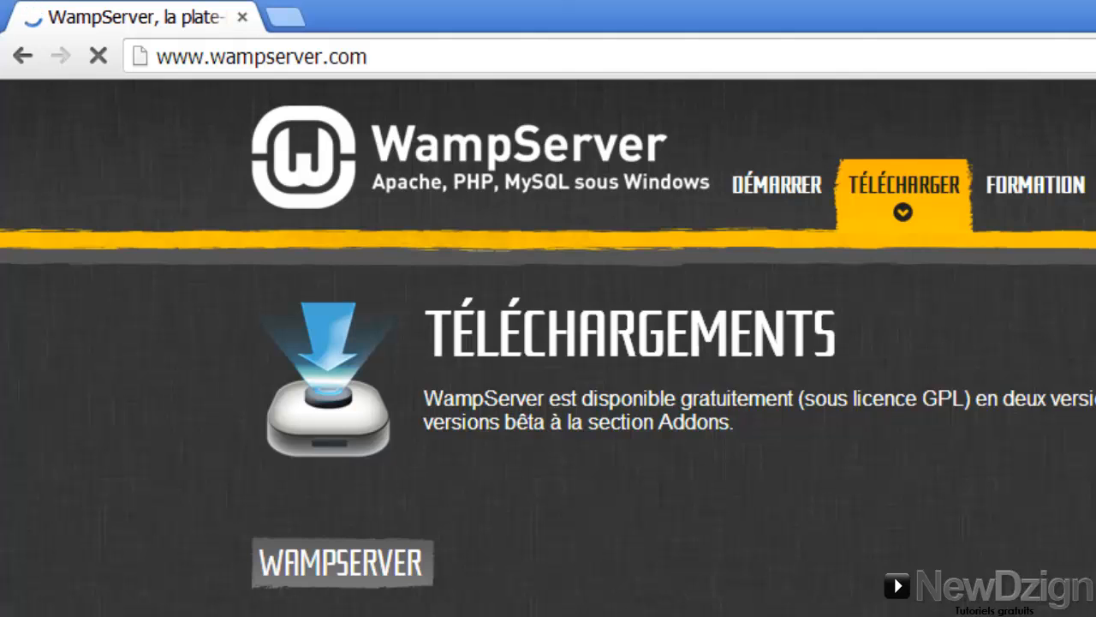
pyautogui.scroll(5, 866, 318)
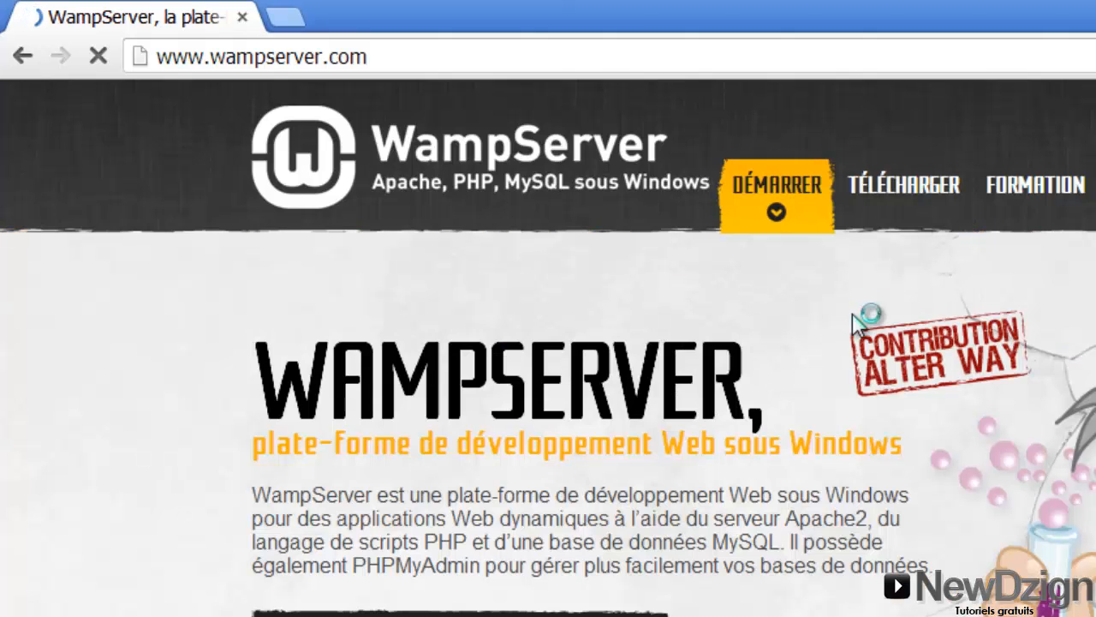
# Launch the WampServer program from the Windows Start menu
pyautogui.press('super')
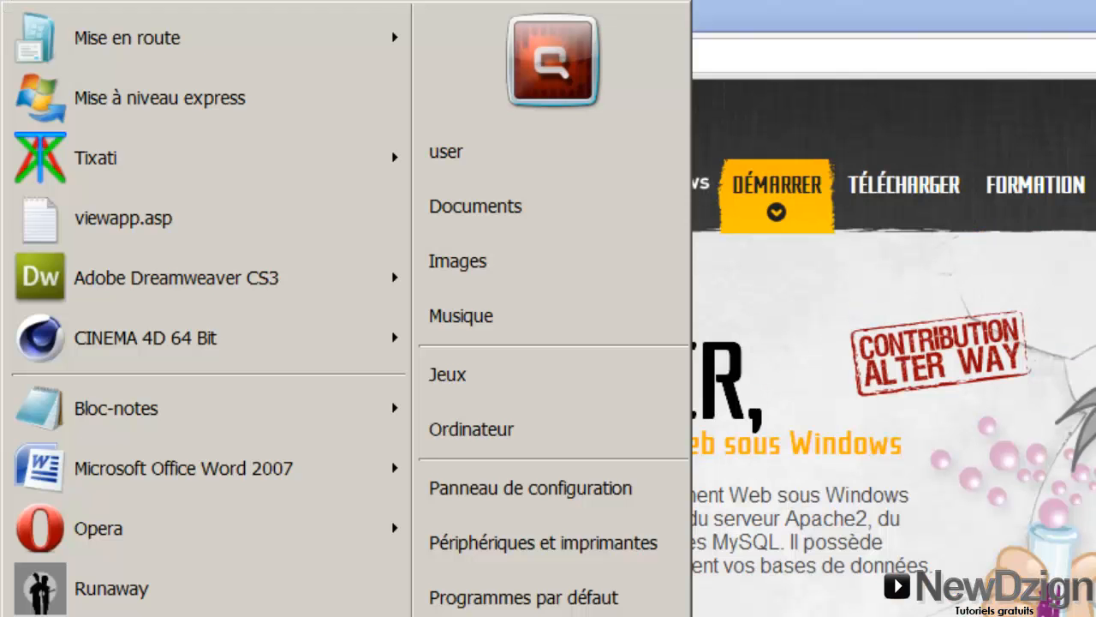
pyautogui.write('wamp')
pyautogui.click(144, 77)
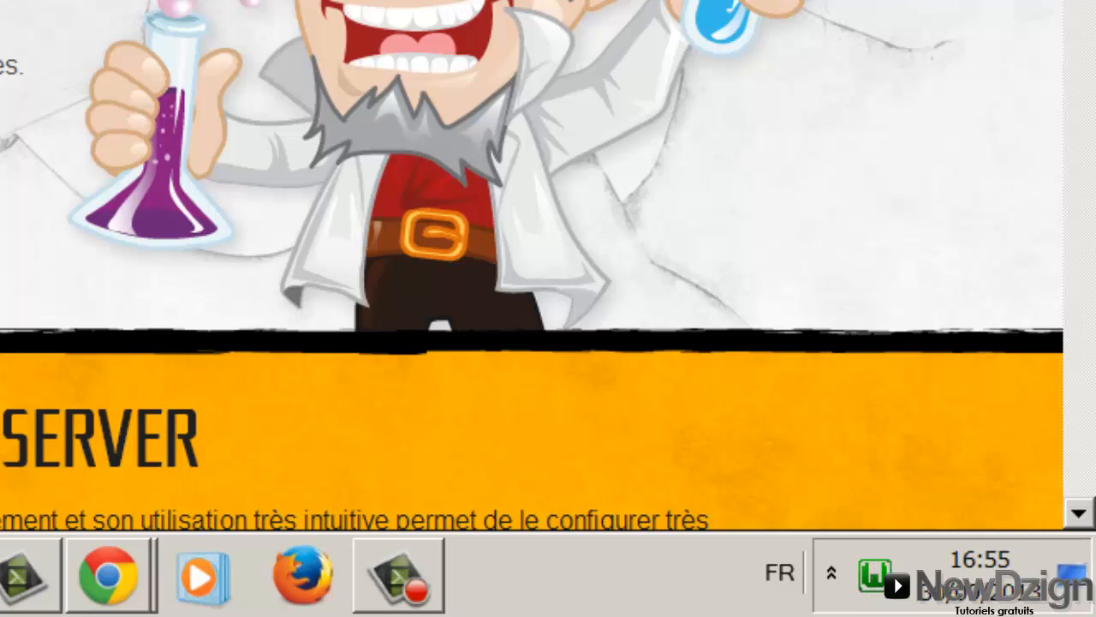
# In a new Google tab, search 'telecharger wordpress' and open the WordPress Francophone downloads page
pyautogui.click(108, 573)
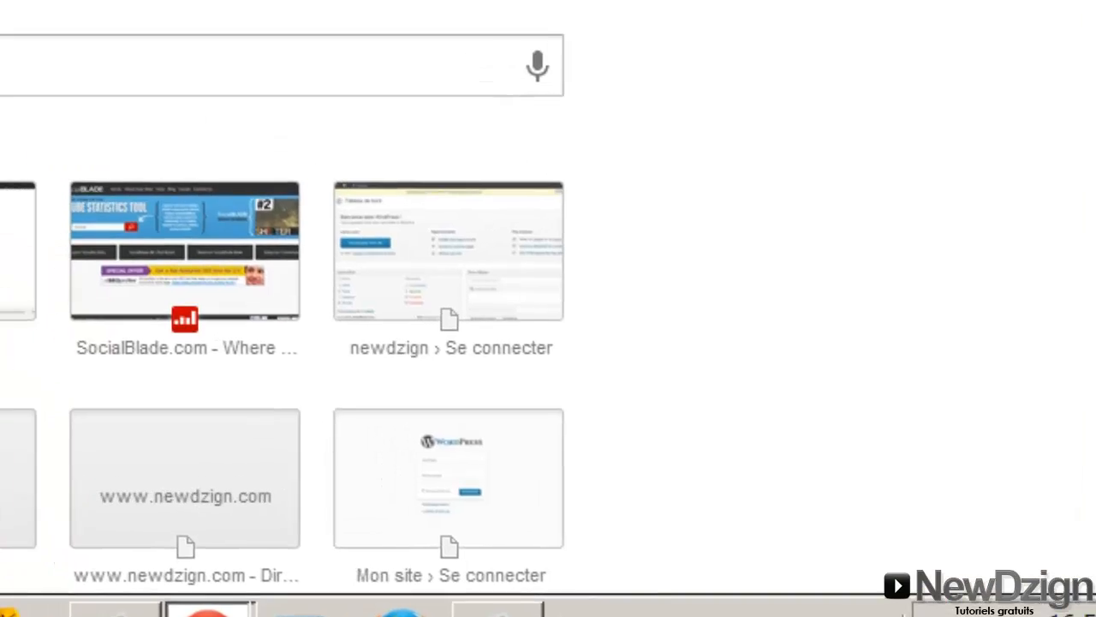
pyautogui.press('Return')
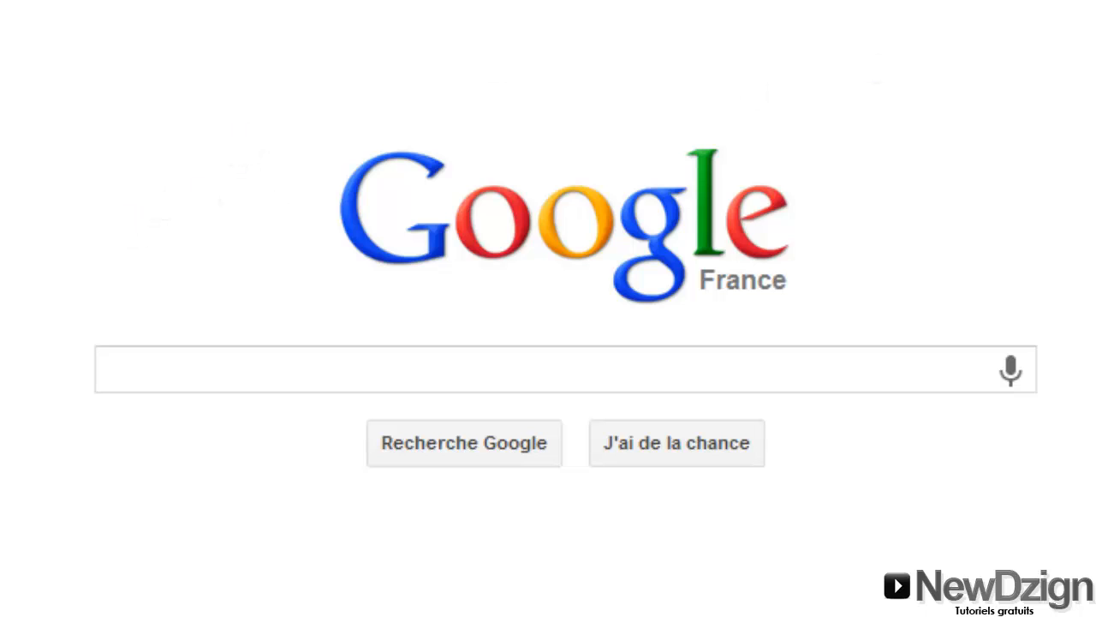
pyautogui.click(493, 374)
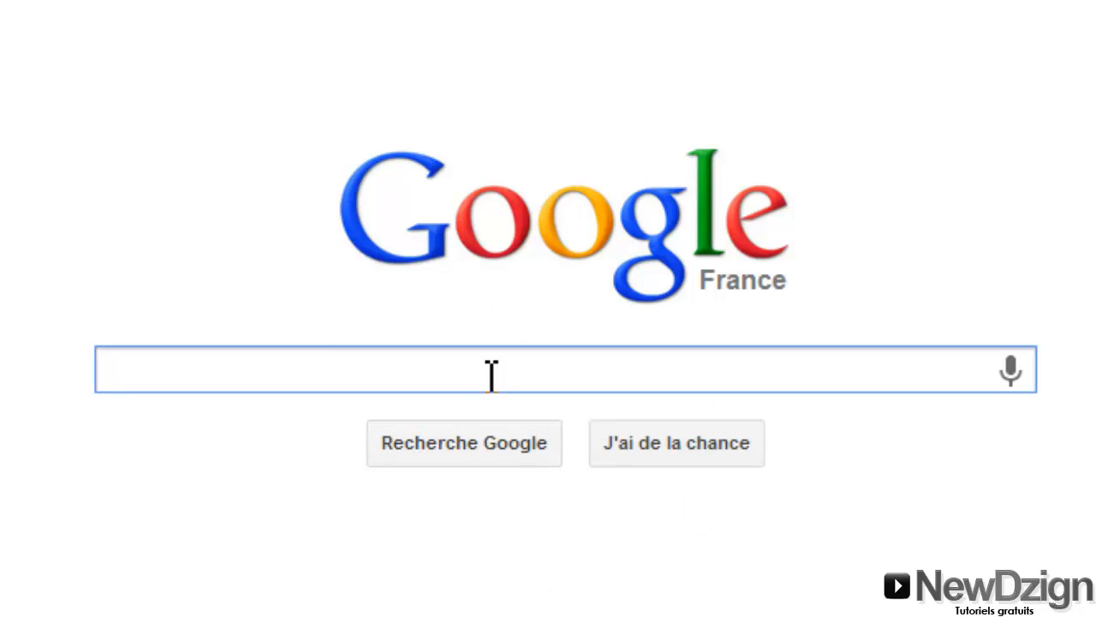
pyautogui.write('telecharger w')
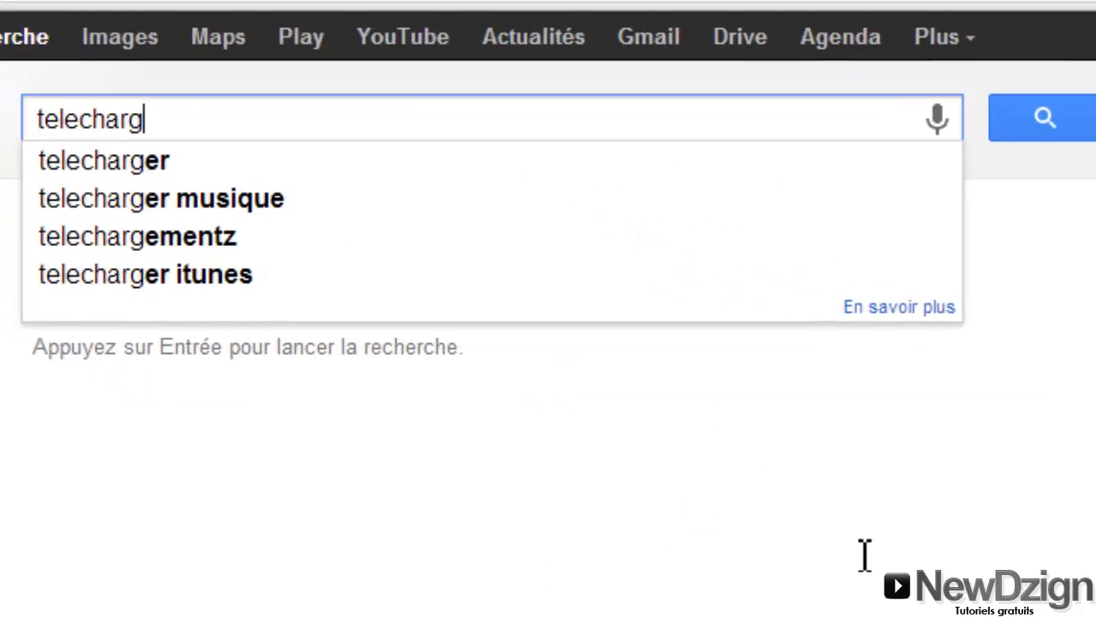
pyautogui.write('ordpress')
pyautogui.press('Return')
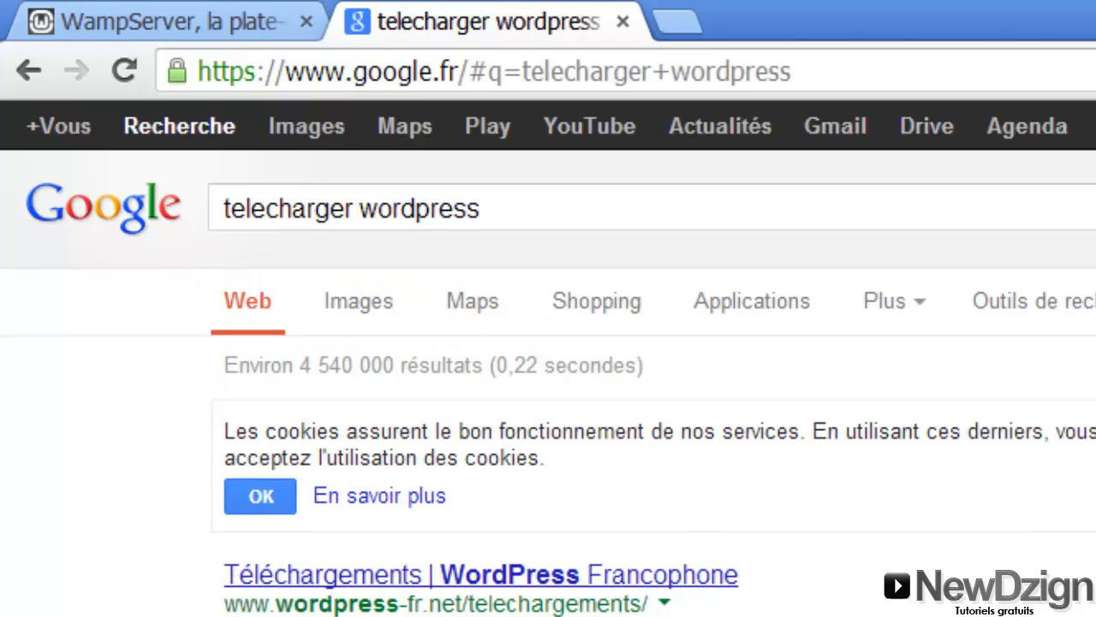
pyautogui.click(400, 573)
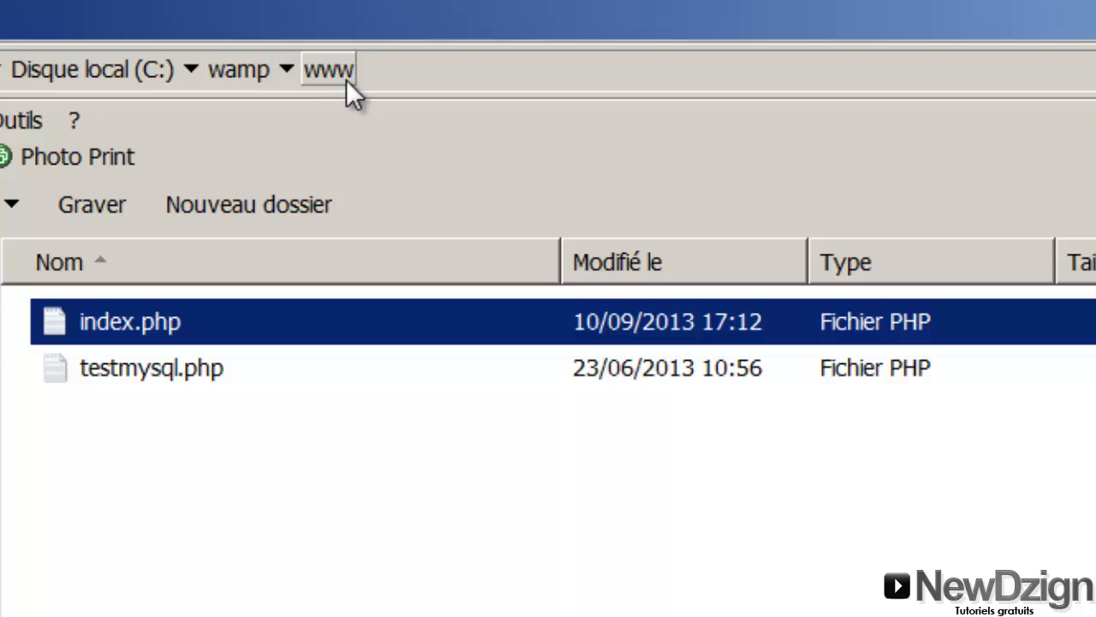
# Navigate to C:\wamp\www and paste the WordPress zip archive there
pyautogui.press('BackSpace')
pyautogui.press('BackSpace')
pyautogui.press('BackSpace')
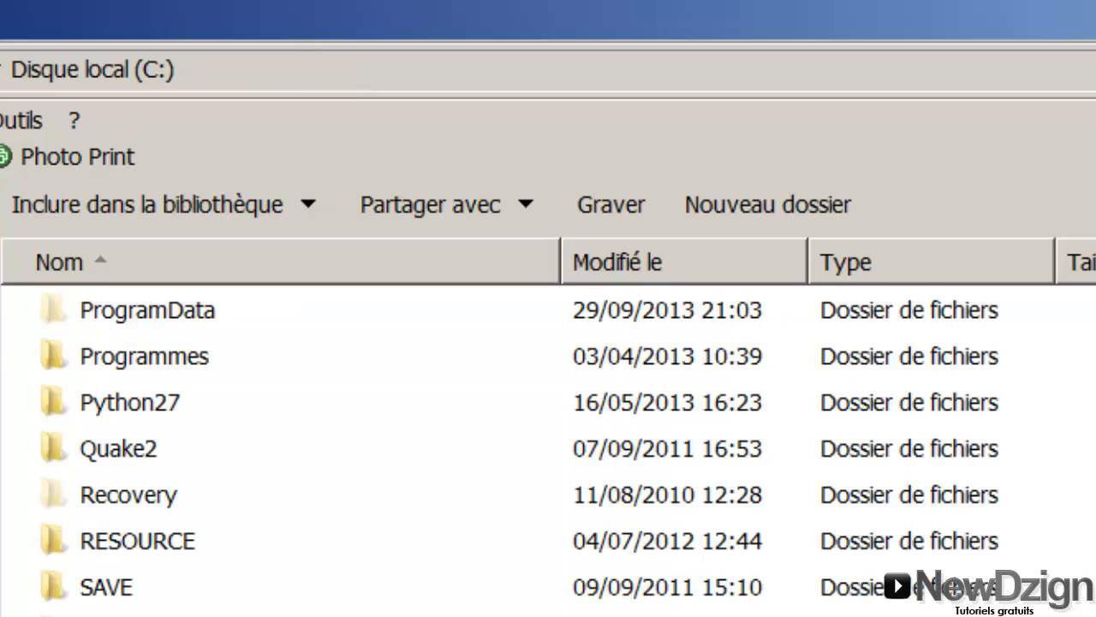
pyautogui.doubleClick(143, 365)
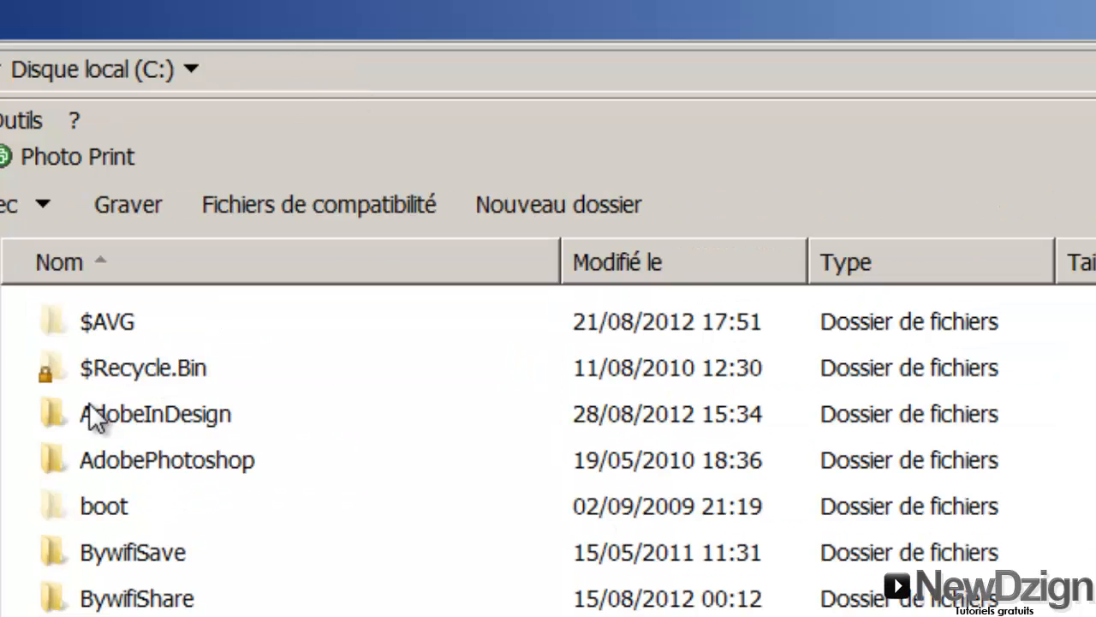
pyautogui.click(89, 406)
pyautogui.press('w')
pyautogui.press('Return')
pyautogui.press('Down')
pyautogui.press('Down')
pyautogui.press('Down')
pyautogui.press('Down')
pyautogui.press('Down')
pyautogui.press('Down')
pyautogui.press('Down')
pyautogui.press('Down')
pyautogui.press('Down')
pyautogui.press('Down')
pyautogui.press('Down')
pyautogui.press('Down')
pyautogui.press('Down')
pyautogui.press('Down')
pyautogui.press('Down')
pyautogui.press('Down')
pyautogui.press('Down')
pyautogui.press('Down')
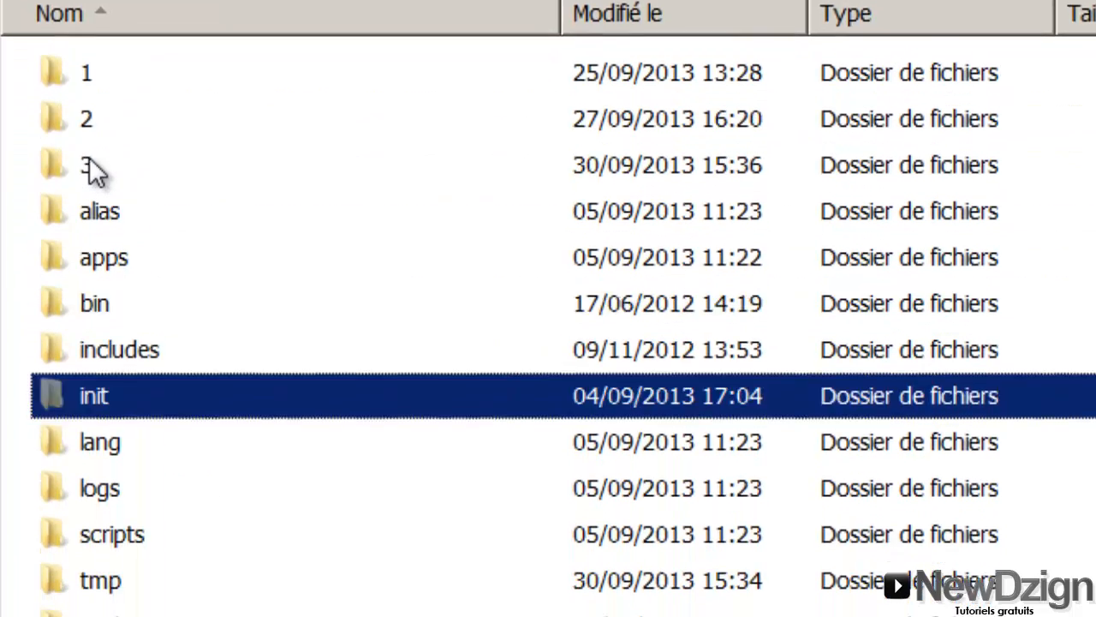
pyautogui.press('Up')
pyautogui.press('Up')
pyautogui.press('Up')
pyautogui.press('Up')
pyautogui.press('Return')
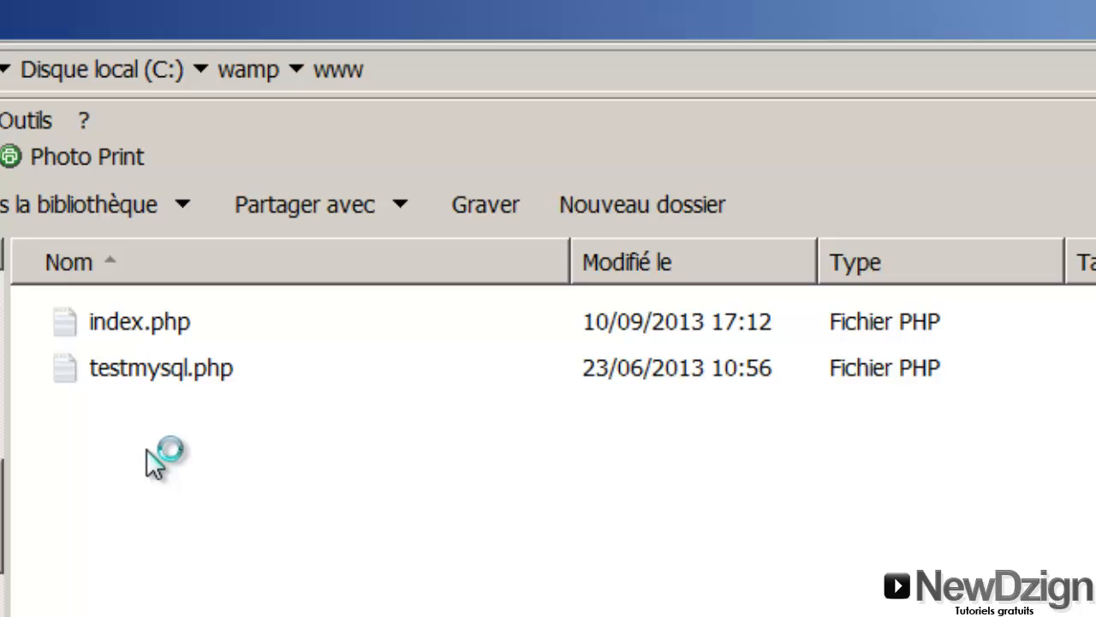
pyautogui.hotkey('ctrl', 'v')
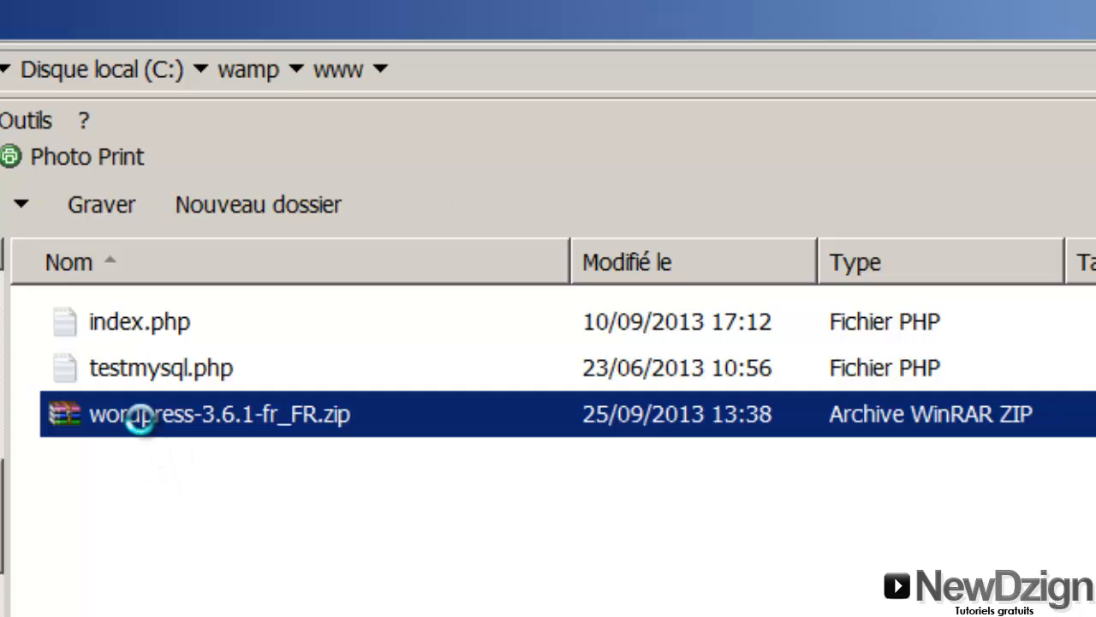
# Extract the WordPress 3.6.1 zip with 'Extraire ici' into a wordpress folder, then delete the zip
pyautogui.rightClick(140, 418)
pyautogui.click(208, 459)
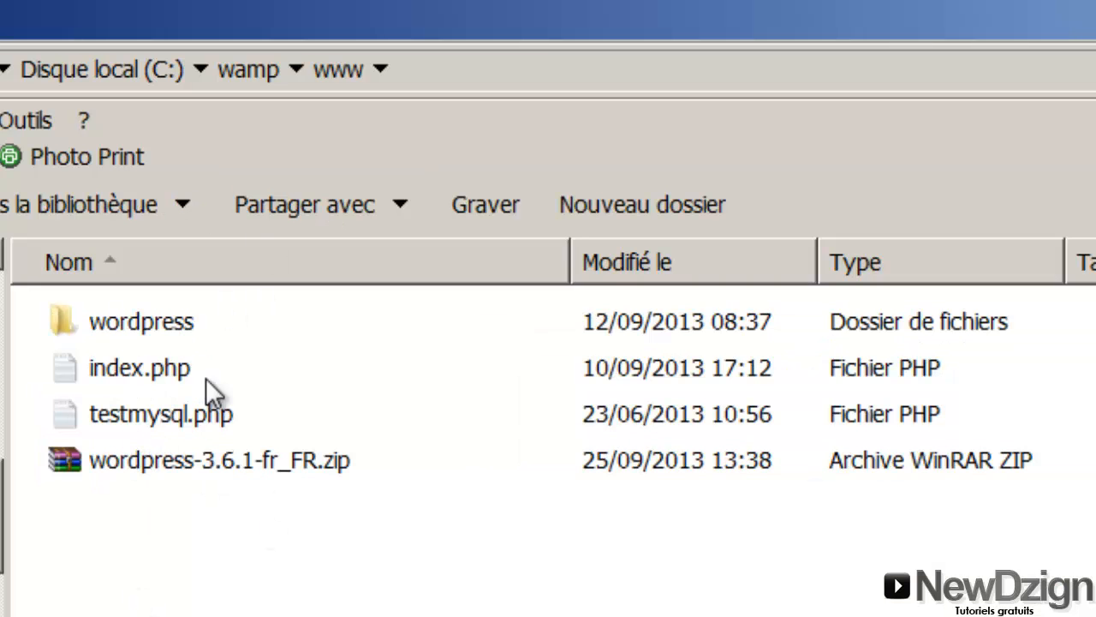
pyautogui.click(118, 326)
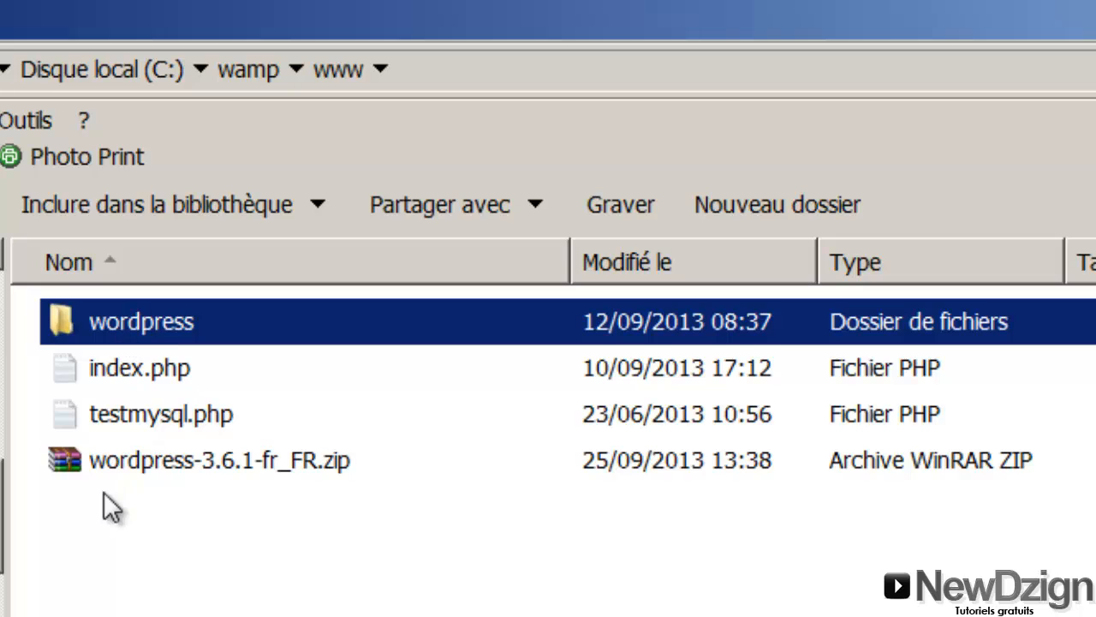
pyautogui.click(103, 451)
pyautogui.rightClick(103, 451)
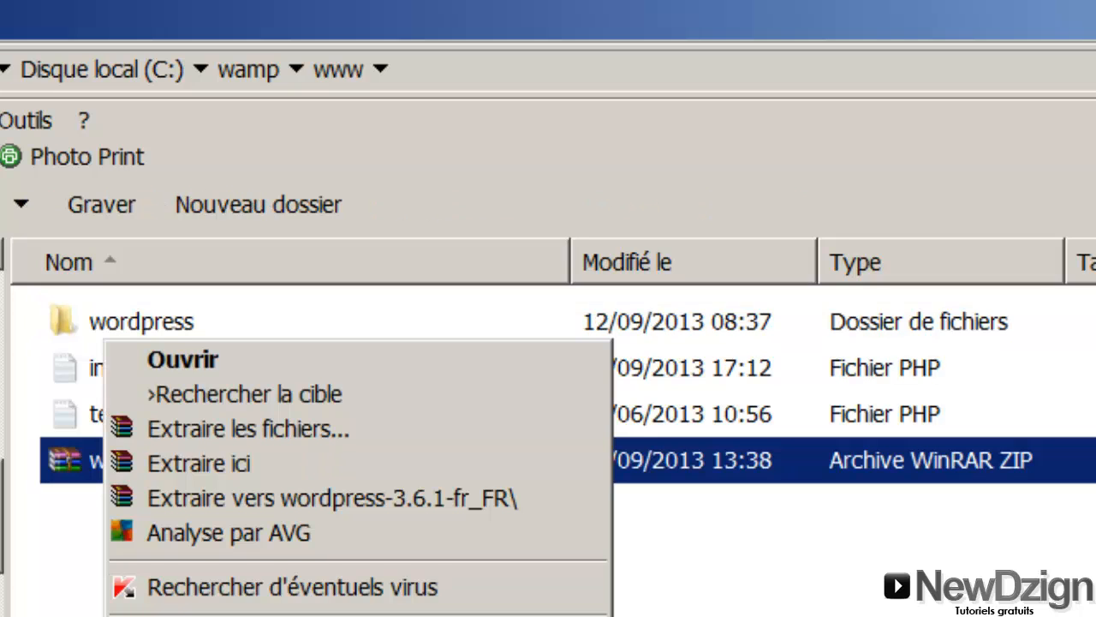
pyautogui.click(184, 615)
pyautogui.press('Return')
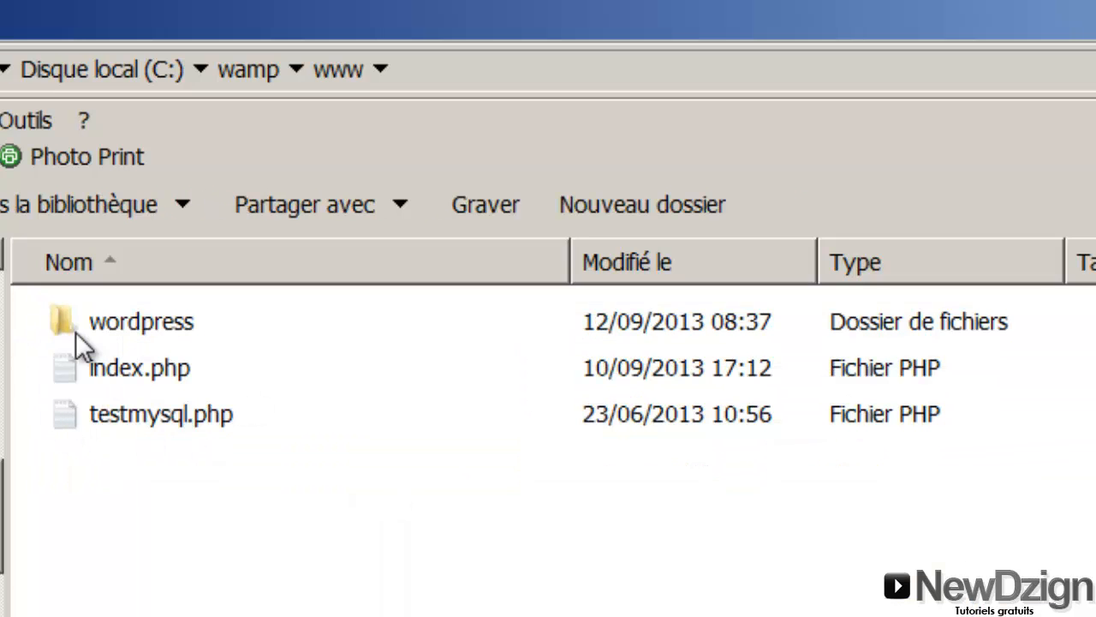
pyautogui.doubleClick(85, 323)
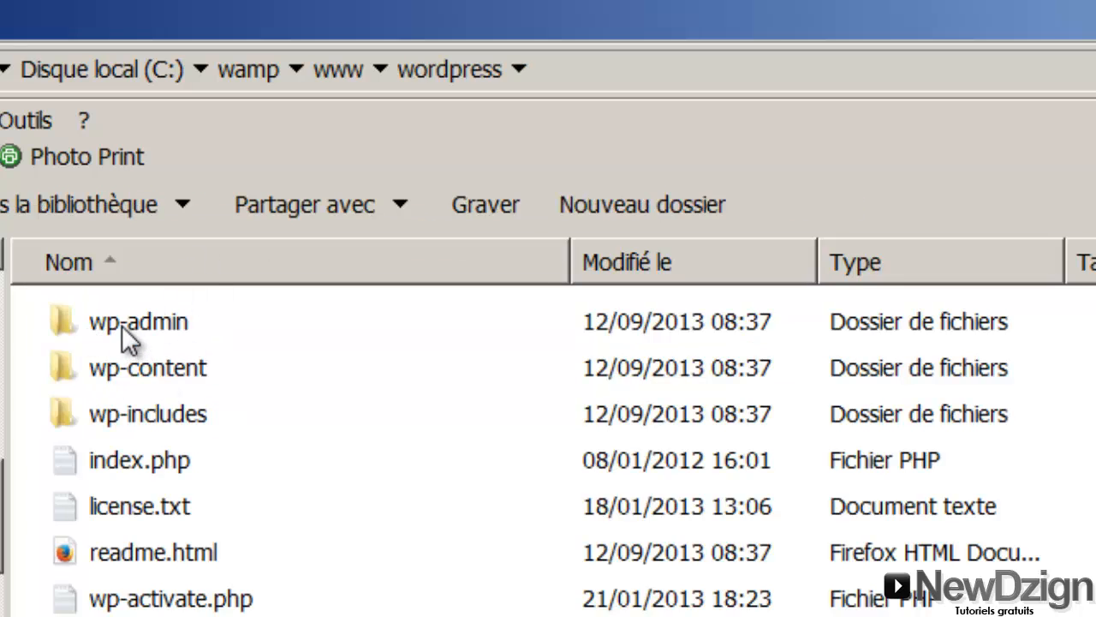
pyautogui.click(121, 325)
pyautogui.click(122, 582)
pyautogui.click(125, 377)
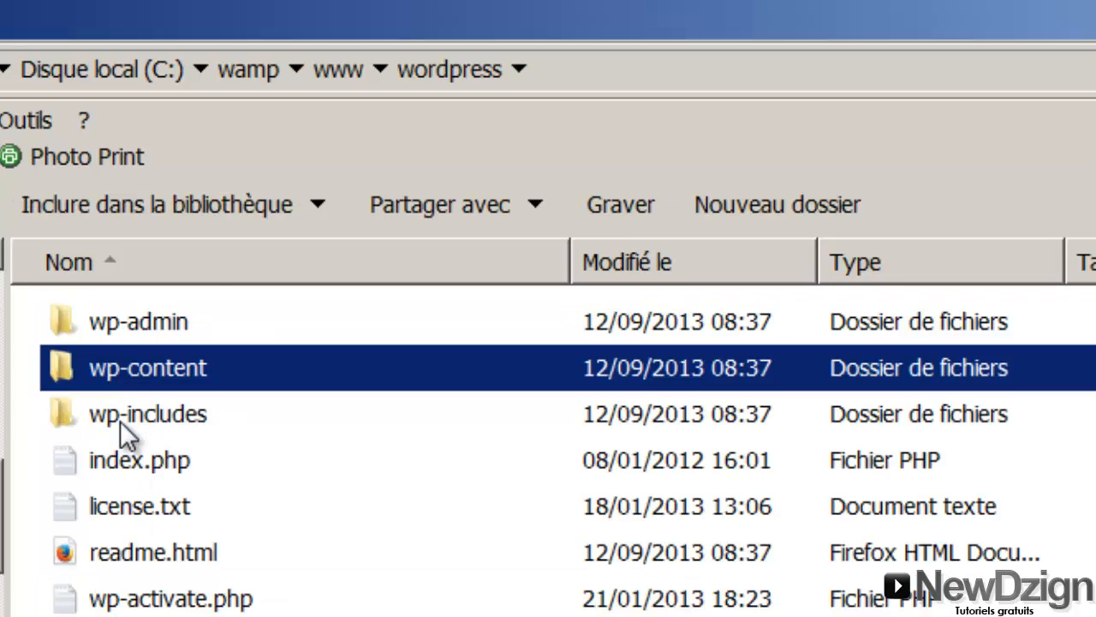
pyautogui.click(120, 420)
pyautogui.click(121, 322)
pyautogui.press('BackSpace')
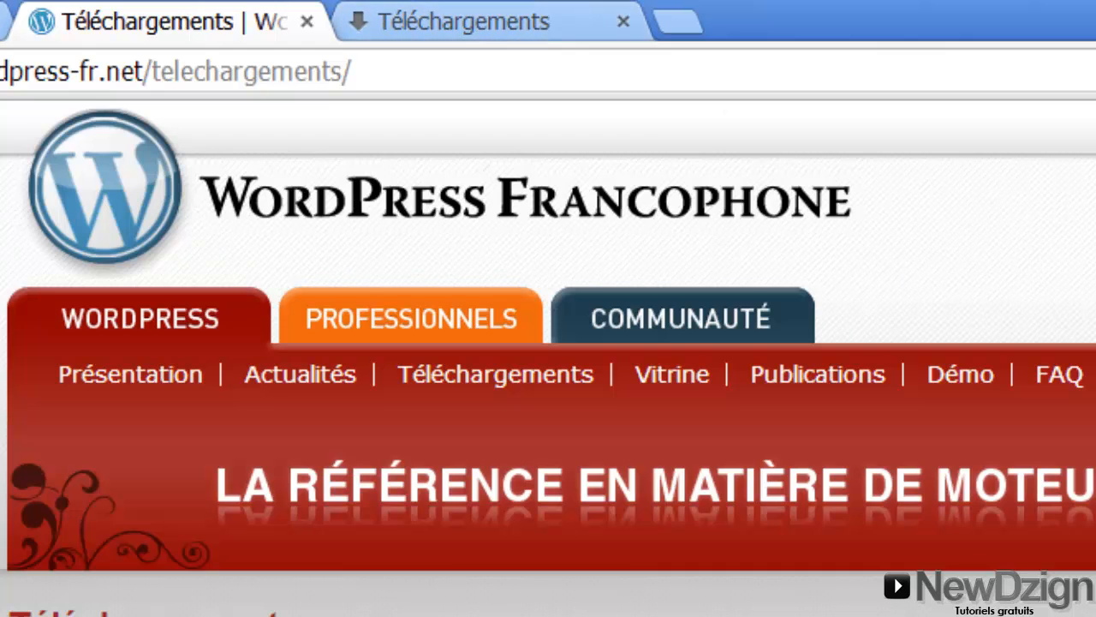
# Load localhost/wordpress/ in the downloads tab's address bar
pyautogui.click(413, 17)
pyautogui.click(335, 73)
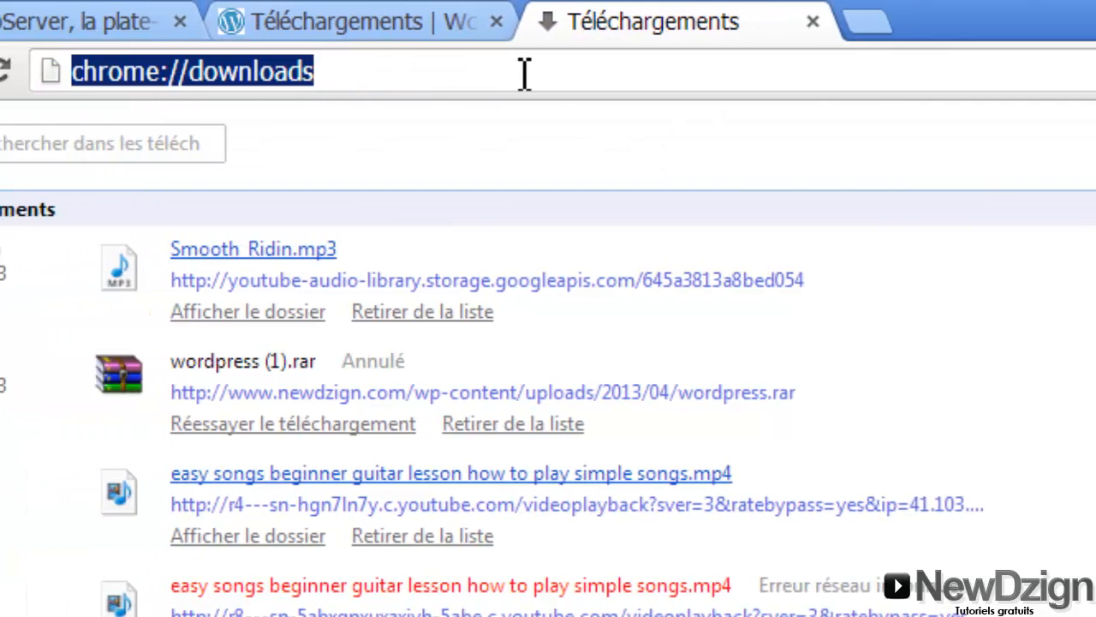
pyautogui.write('localhost/wordpress/')
pyautogui.press('BackSpace')
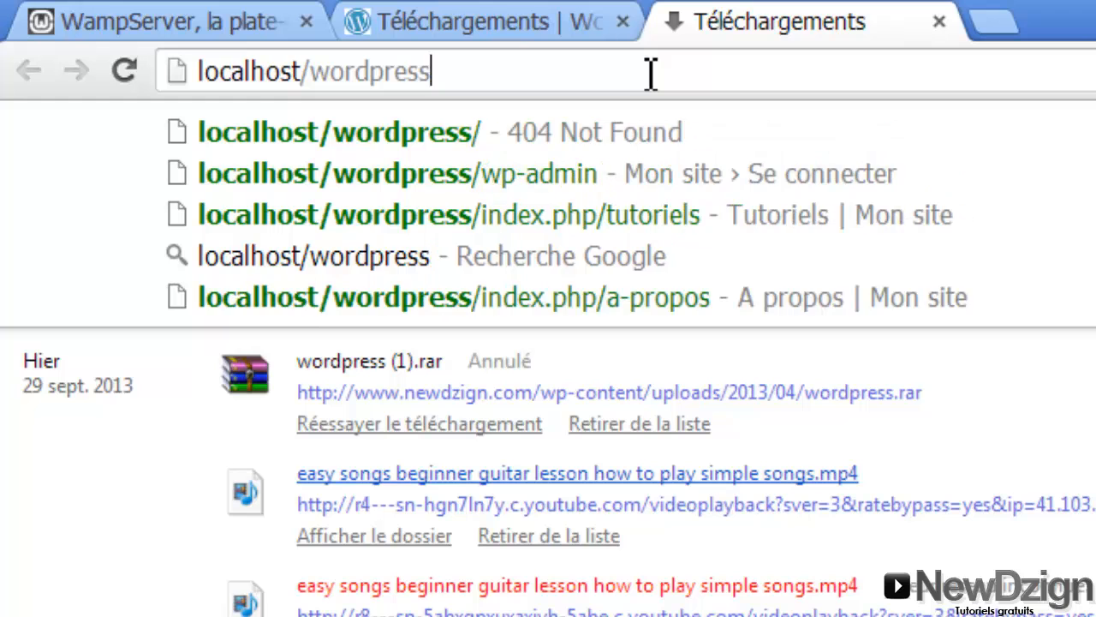
pyautogui.press('BackSpace')
pyautogui.press('BackSpace')
pyautogui.press('BackSpace')
pyautogui.press('BackSpace')
pyautogui.press('BackSpace')
pyautogui.press('BackSpace')
pyautogui.press('BackSpace')
pyautogui.press('BackSpace')
pyautogui.press('BackSpace')
pyautogui.press('BackSpace')
pyautogui.write('/w')
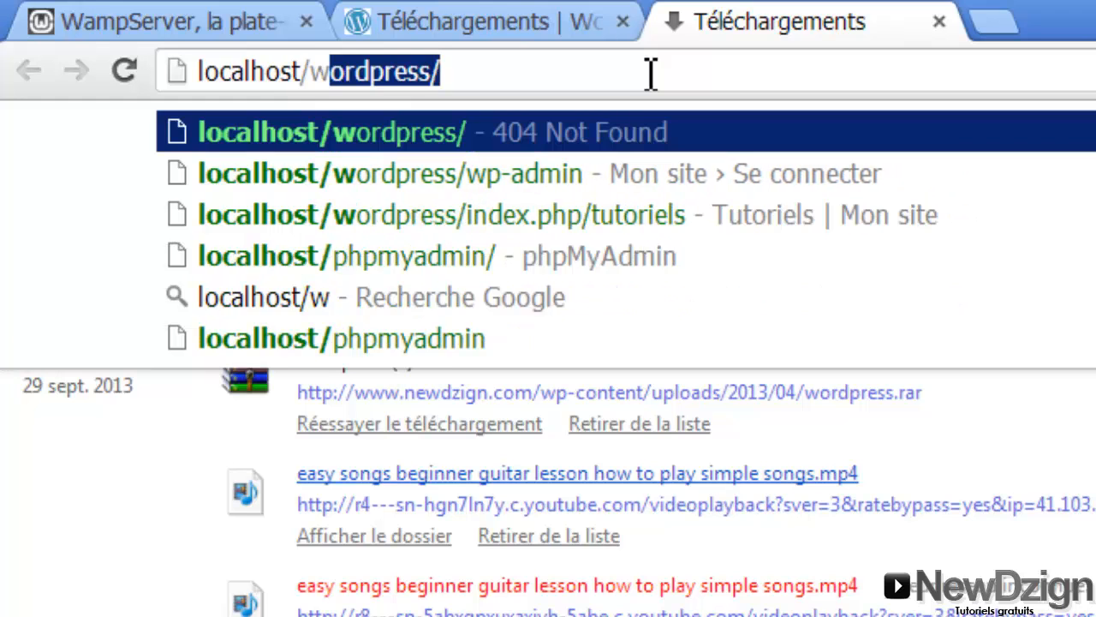
pyautogui.write('ordp')
pyautogui.press('Return')
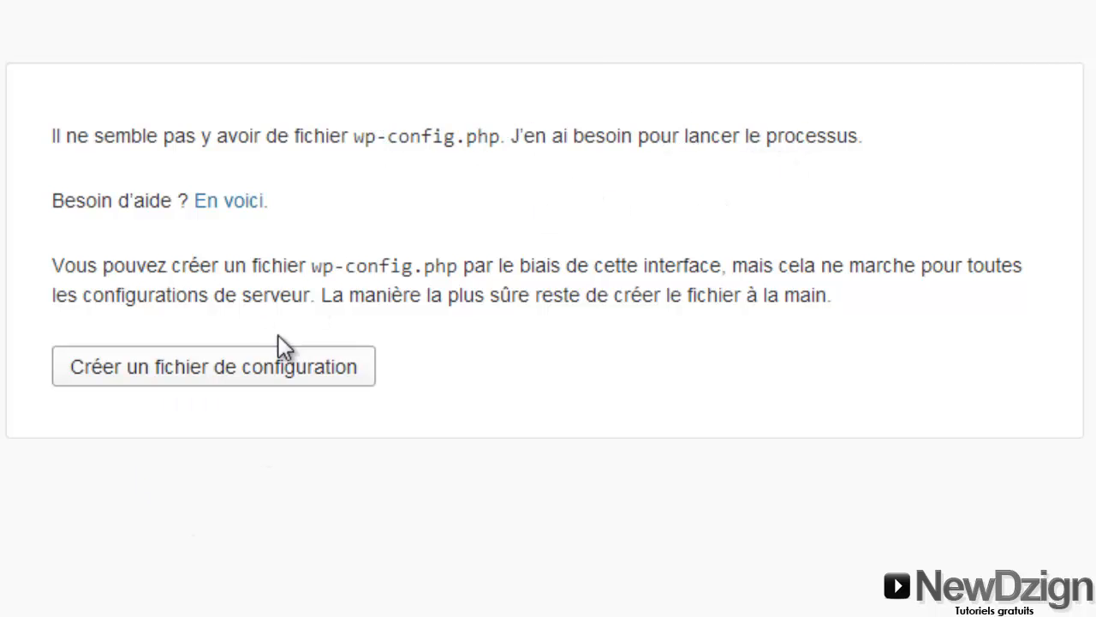
# Start creating wp-config.php and reach the database form prefilled with wordpress, localhost and wp_
pyautogui.click(222, 377)
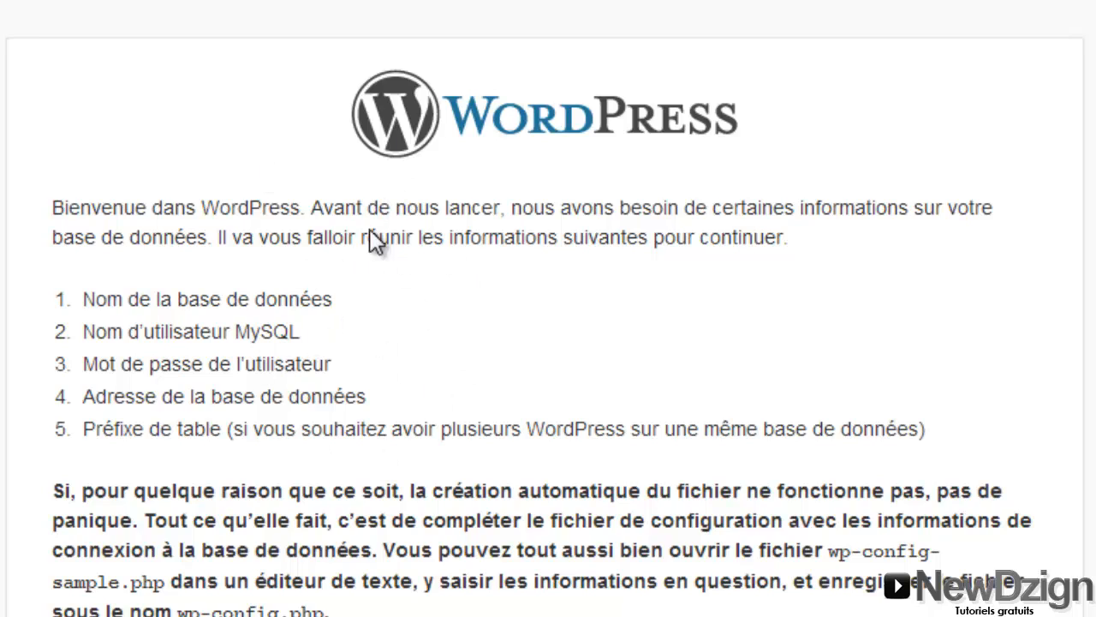
pyautogui.scroll(-3, 107, 165)
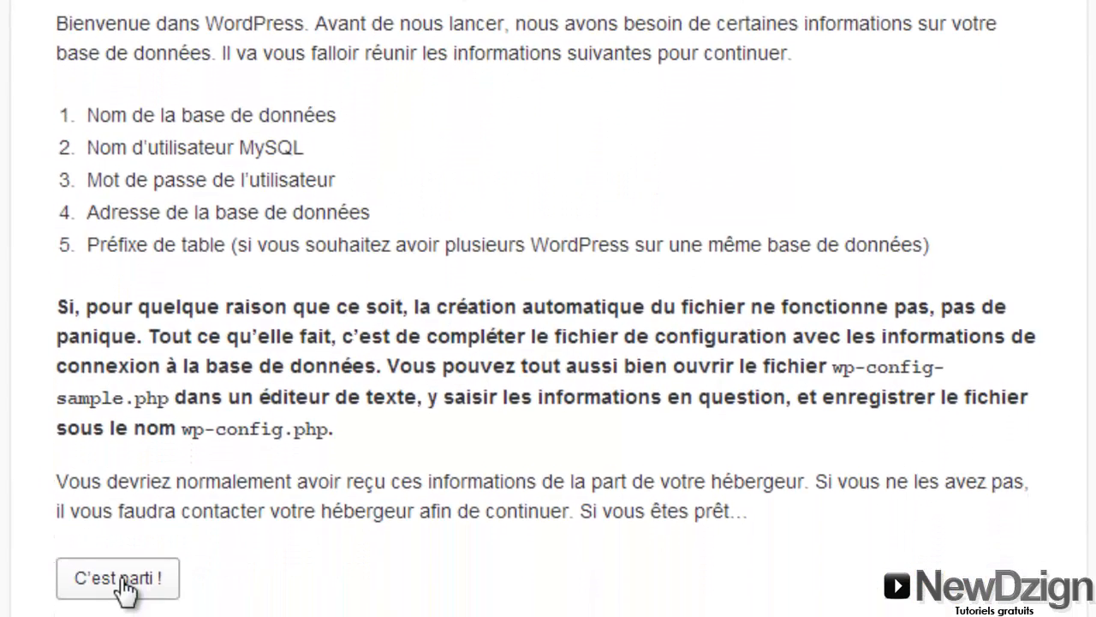
pyautogui.click(124, 589)
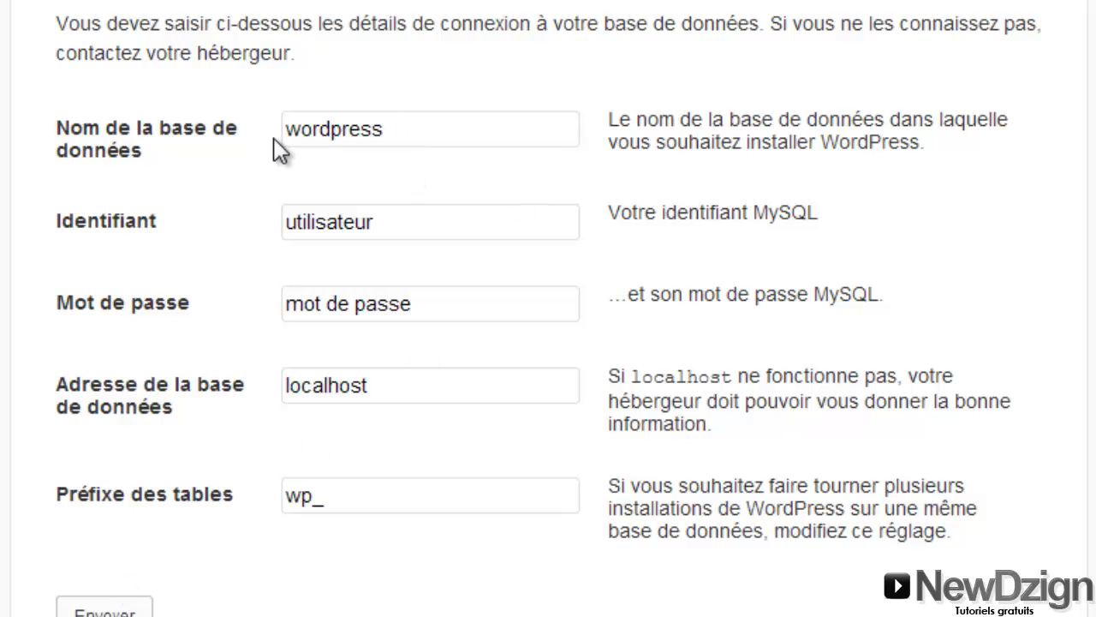
pyautogui.doubleClick(412, 123)
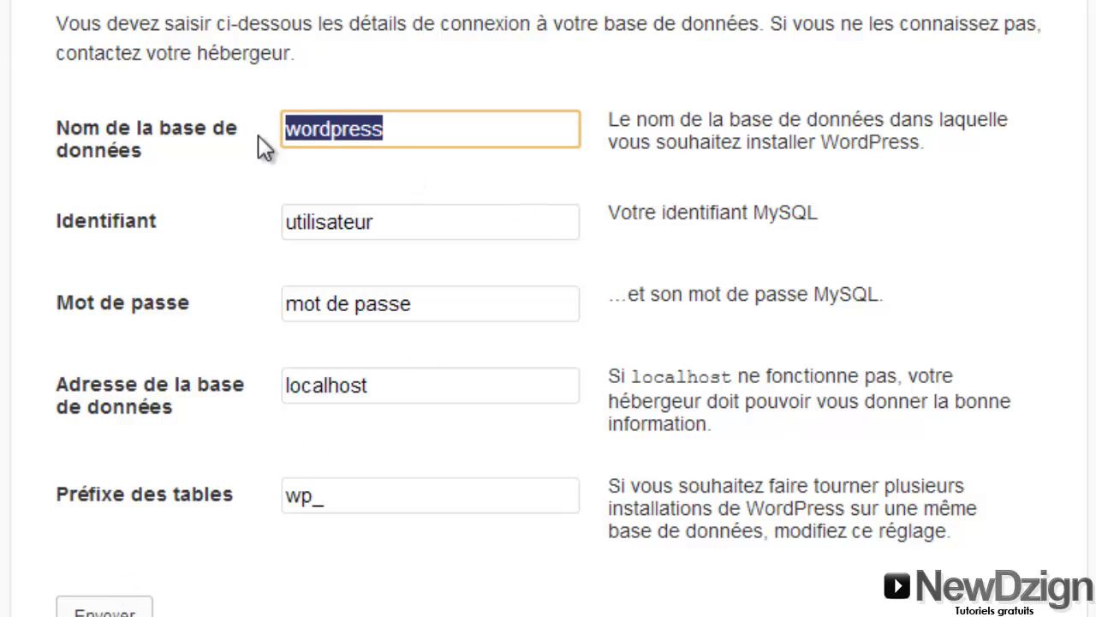
pyautogui.moveTo(412, 219); pyautogui.dragTo(264, 228)
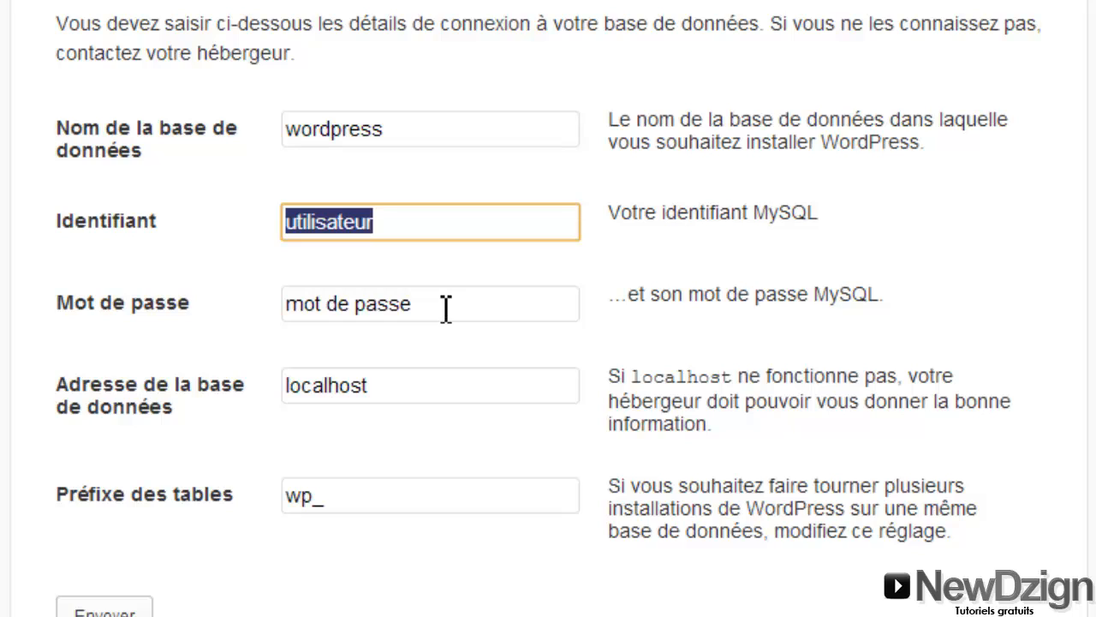
pyautogui.moveTo(445, 311); pyautogui.dragTo(304, 315)
pyautogui.click(400, 392)
# Open localhost/phpmyadmin in a new tab to reach the phpMyAdmin login page
pyautogui.click(391, 495)
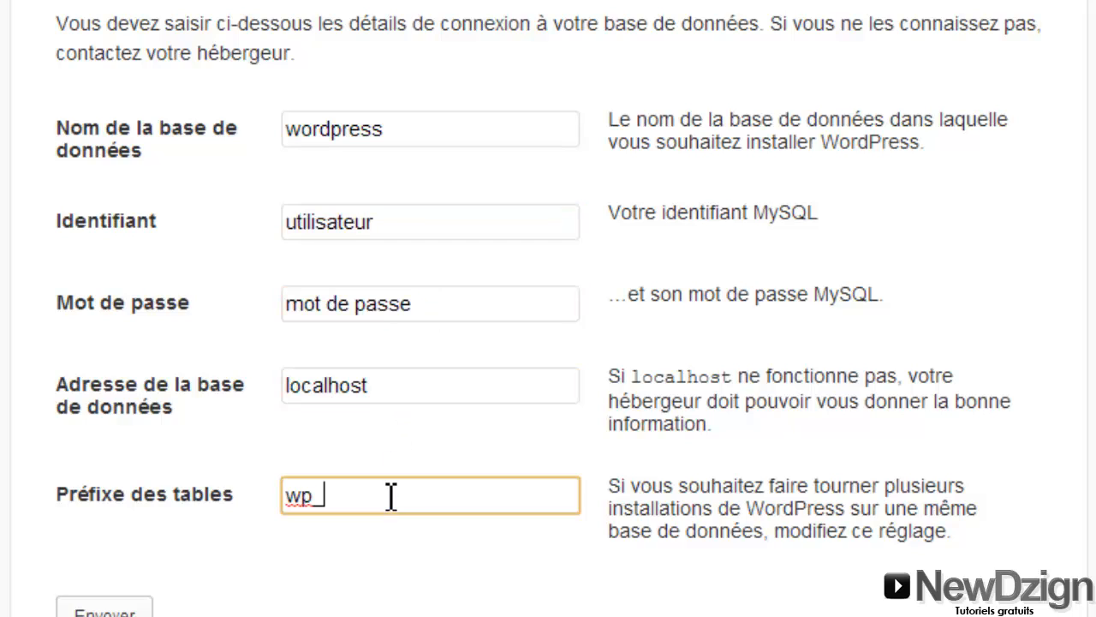
pyautogui.click(386, 140)
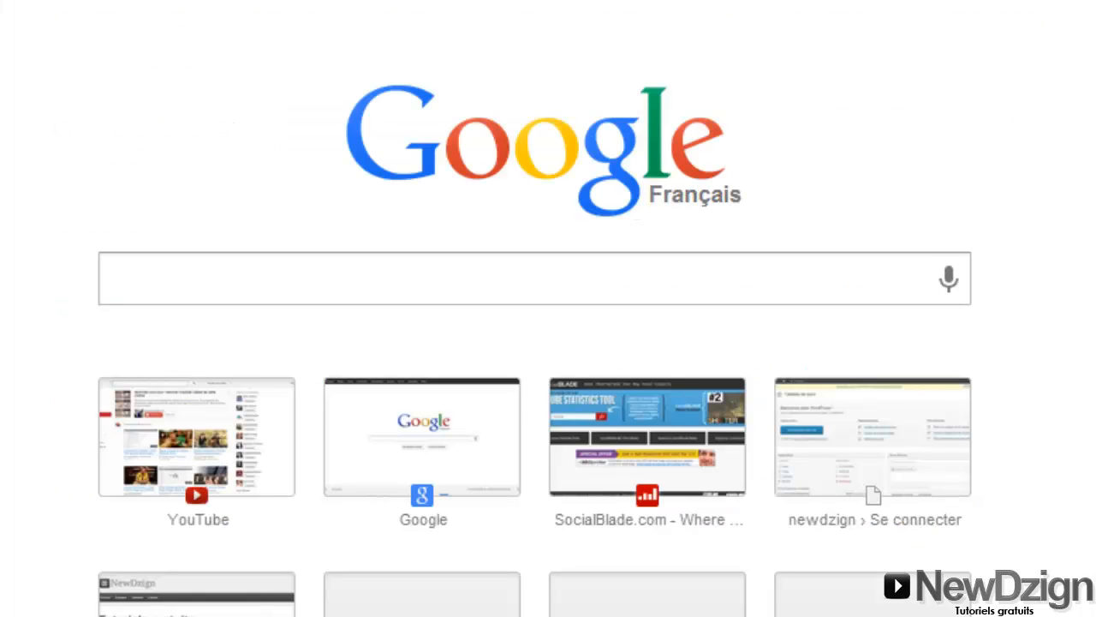
pyautogui.write('localhost/wordpress/')
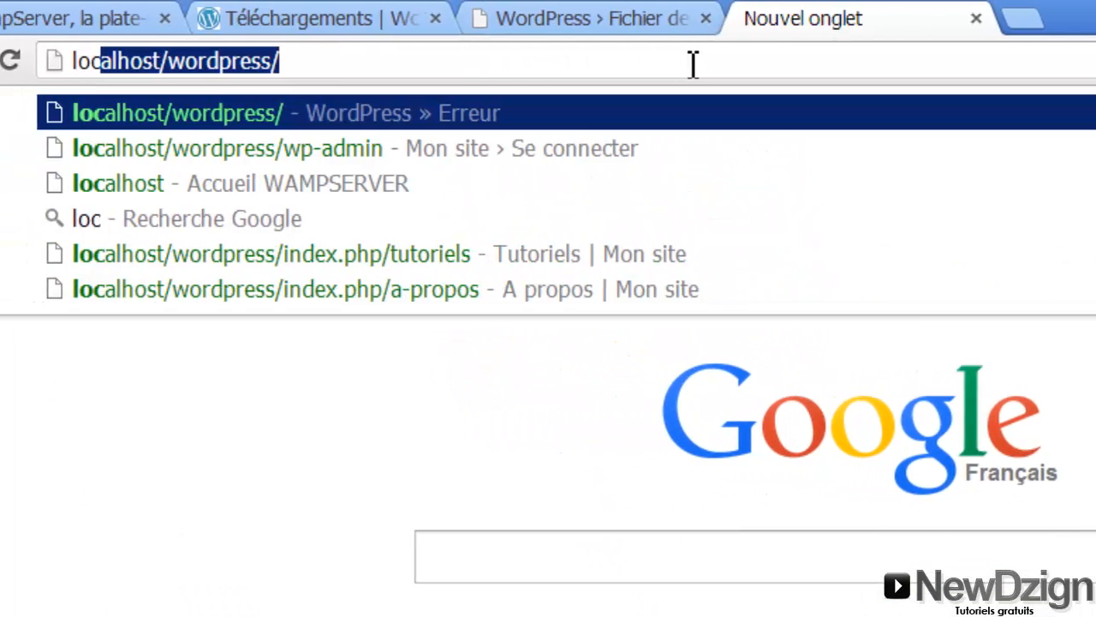
pyautogui.press('End')
pyautogui.press('BackSpace')
pyautogui.press('BackSpace')
pyautogui.press('BackSpace')
pyautogui.press('BackSpace')
pyautogui.press('BackSpace')
pyautogui.press('BackSpace')
pyautogui.press('BackSpace')
pyautogui.press('BackSpace')
pyautogui.press('BackSpace')
pyautogui.press('BackSpace')
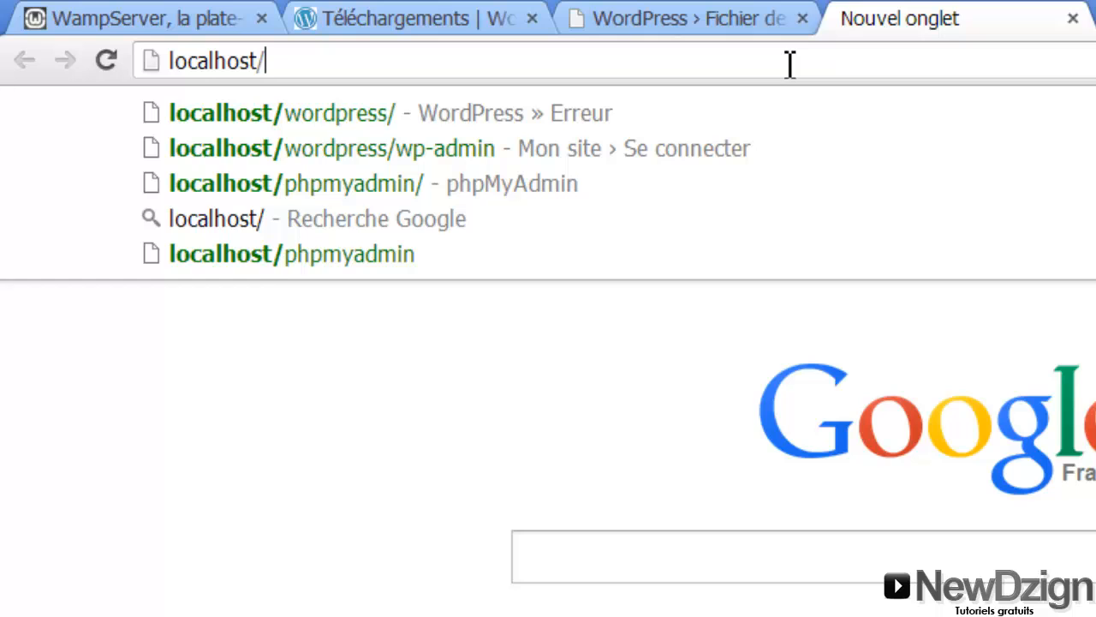
pyautogui.write('phpmyadm')
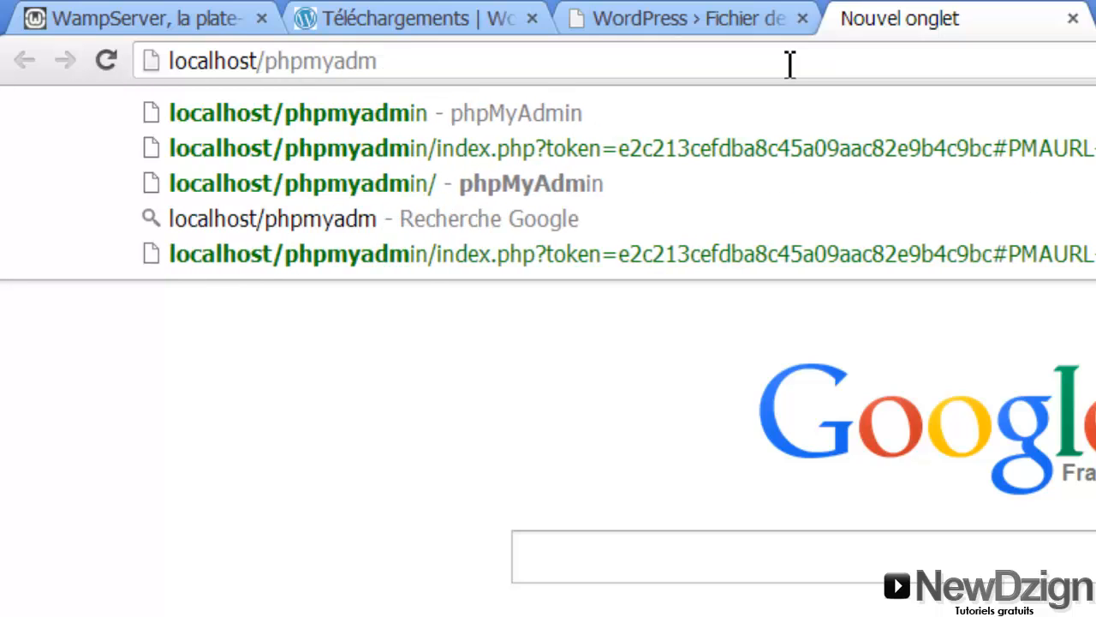
pyautogui.write('in')
pyautogui.press('Return')
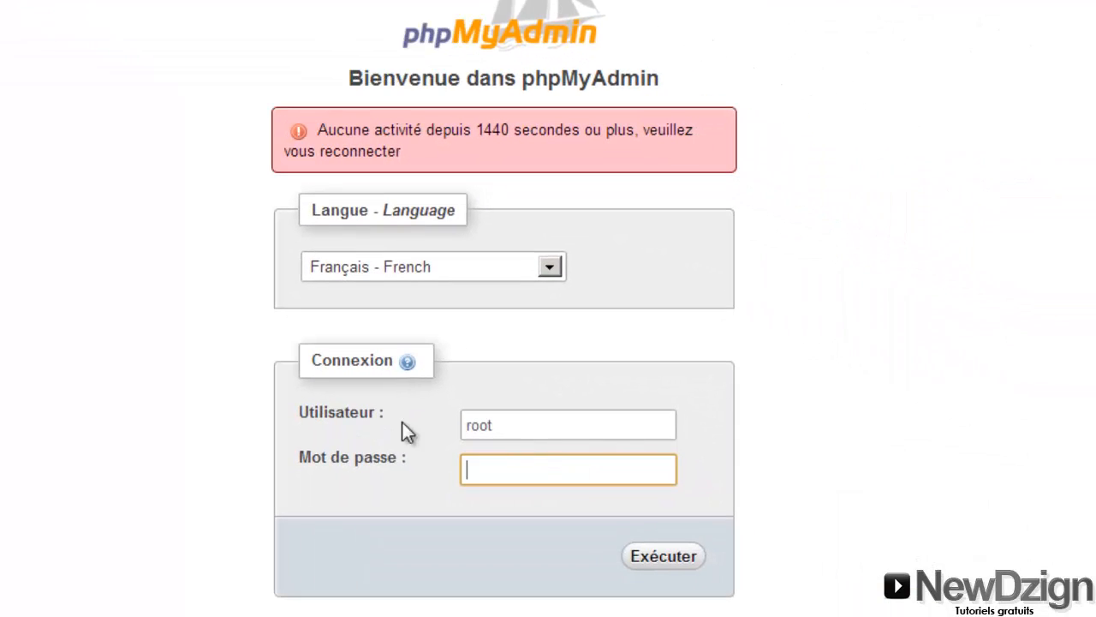
# Log in to phpMyAdmin, create a database named wordpress, and return to the WordPress tab
pyautogui.click(500, 426)
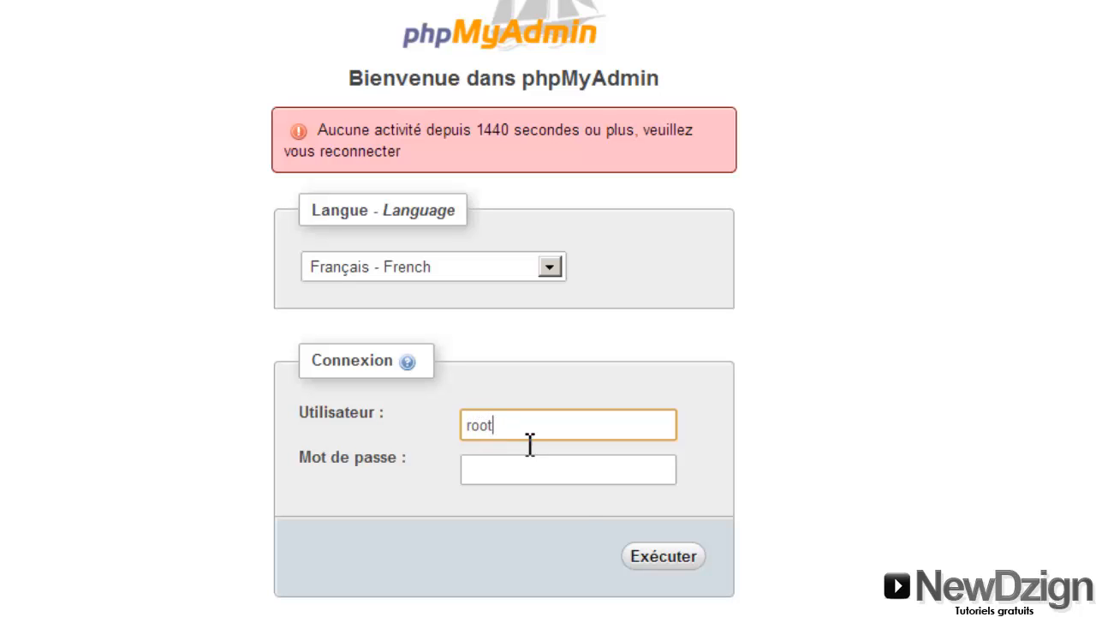
pyautogui.click(658, 561)
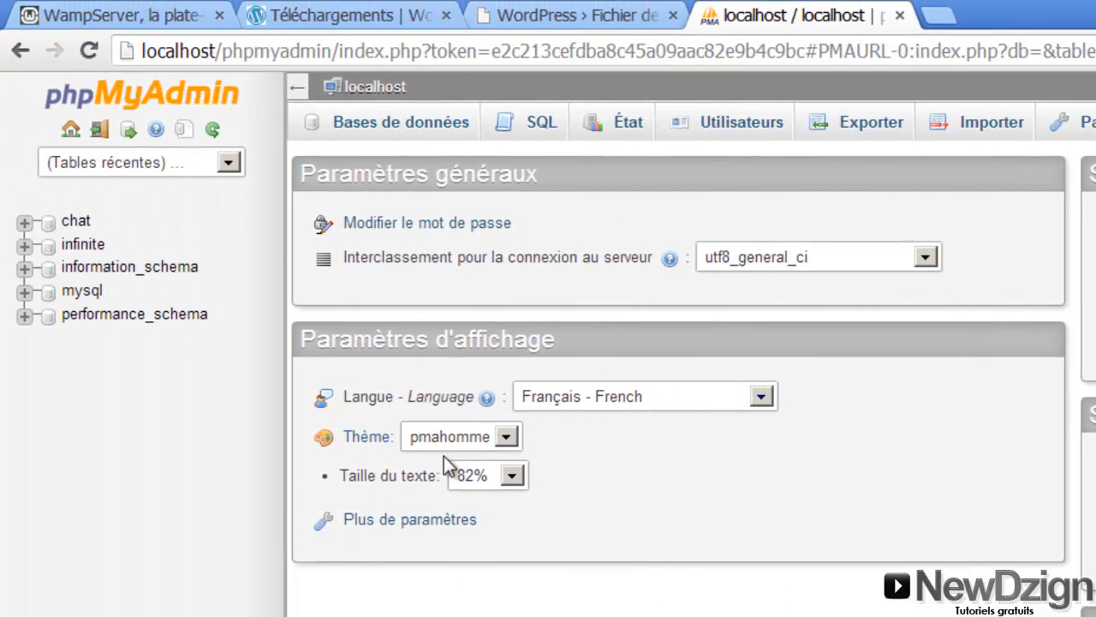
pyautogui.click(414, 129)
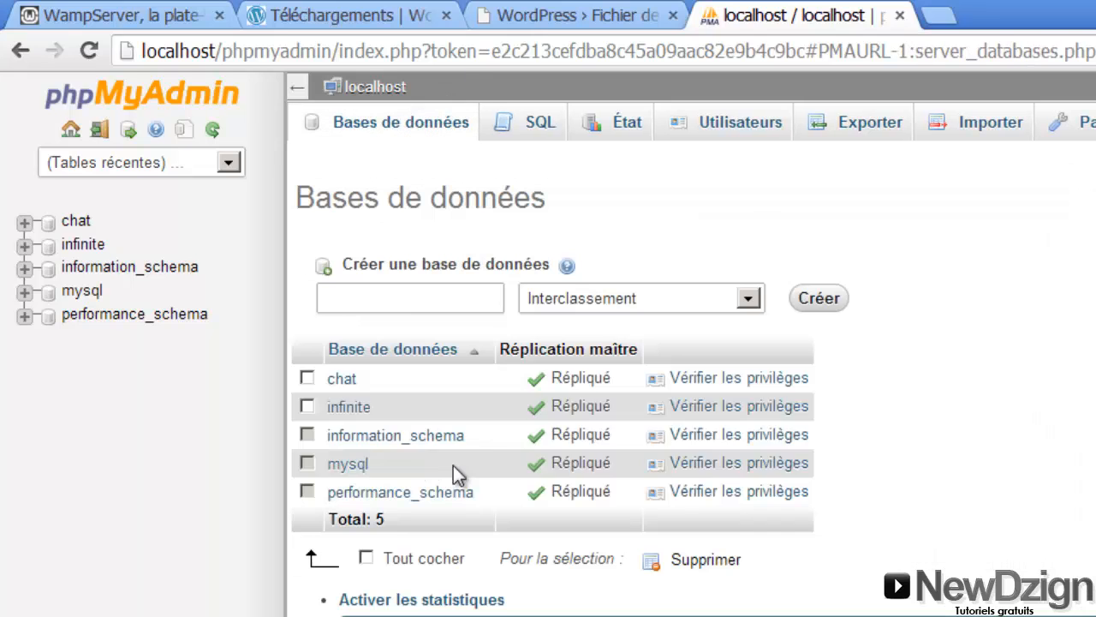
pyautogui.click(403, 300)
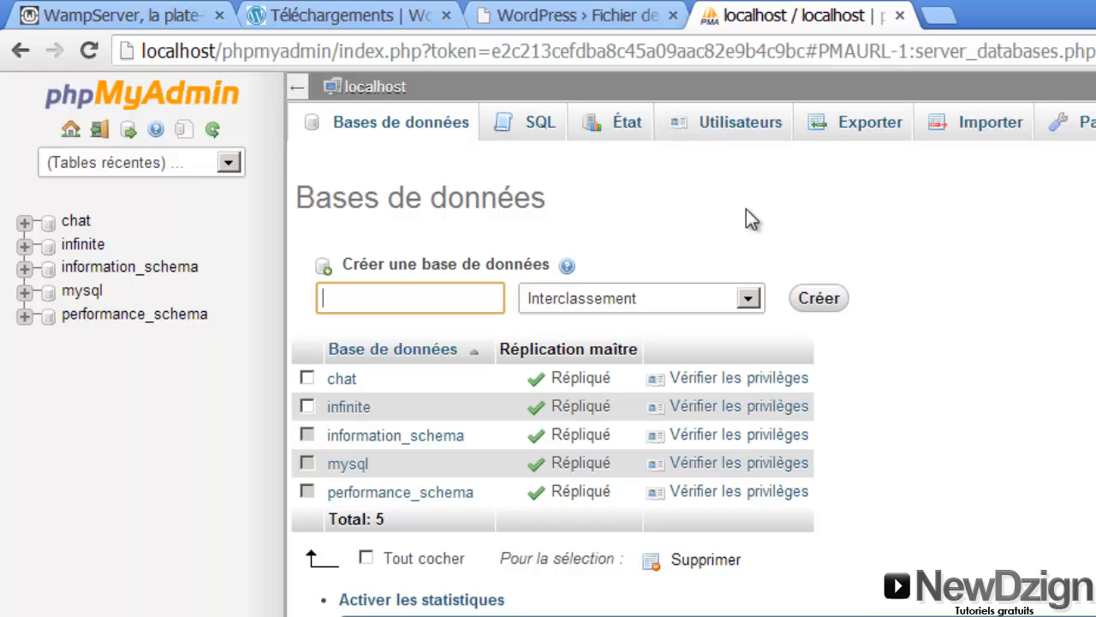
pyautogui.write('wordpress')
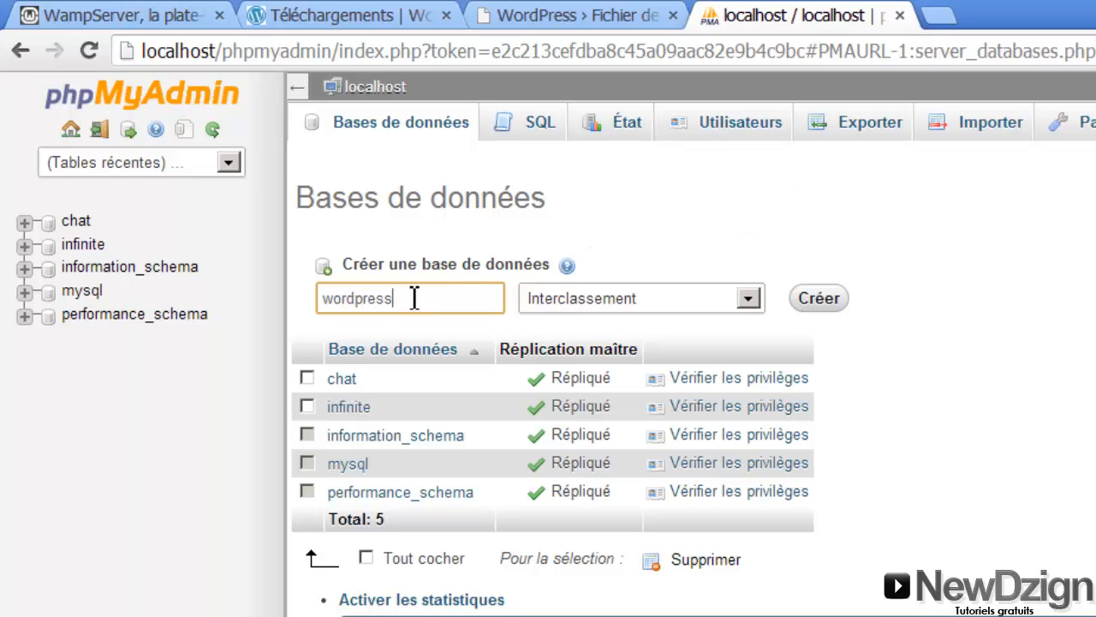
pyautogui.moveTo(416, 299); pyautogui.dragTo(334, 297)
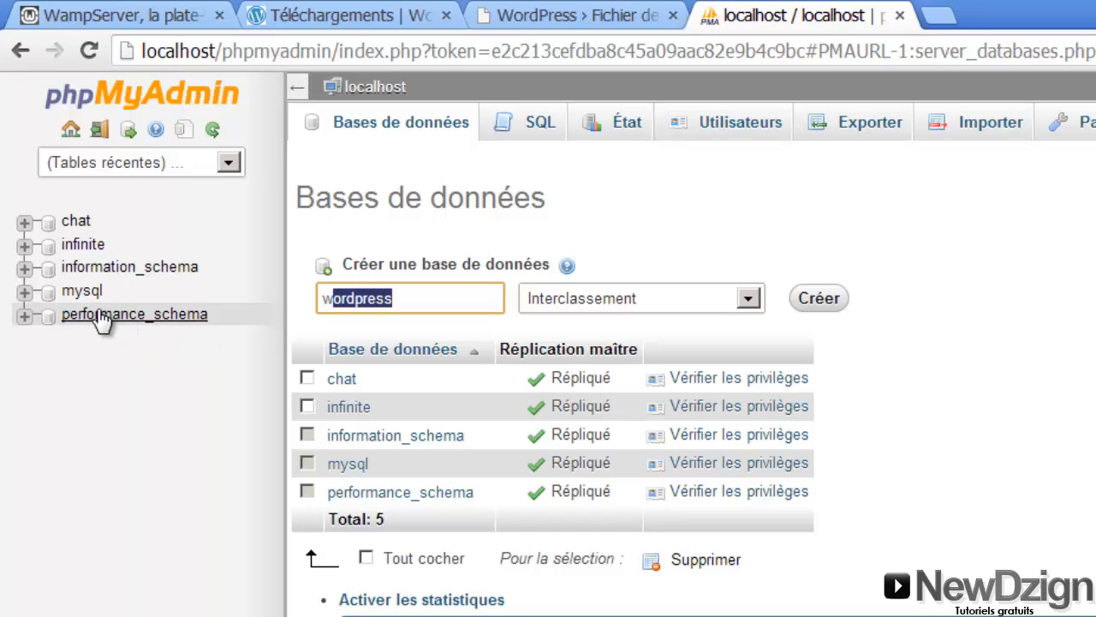
pyautogui.doubleClick(422, 297)
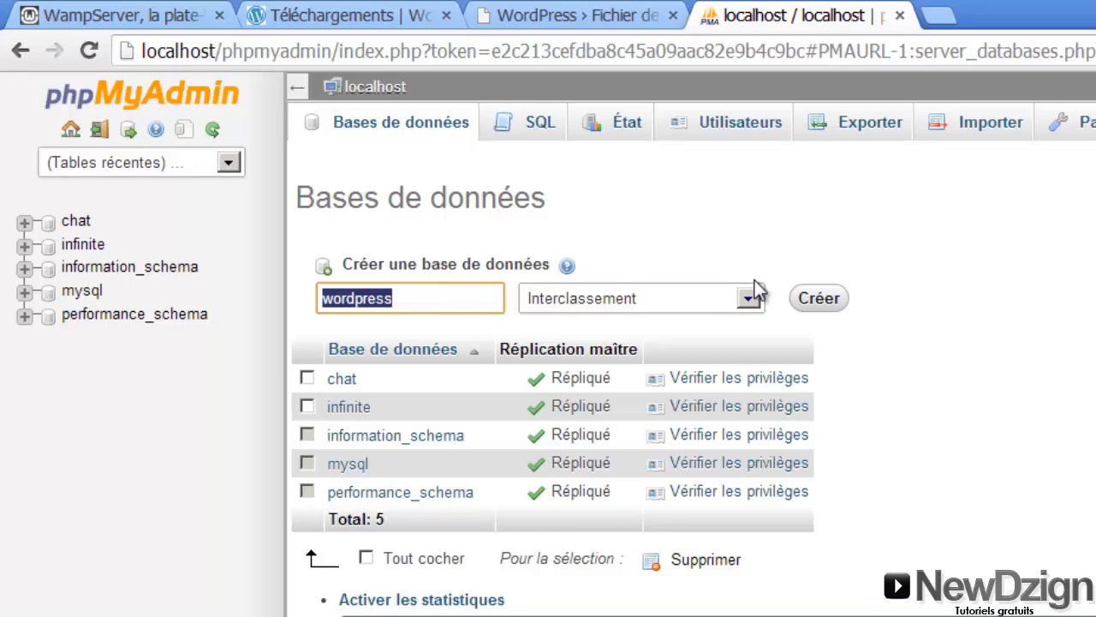
pyautogui.click(811, 299)
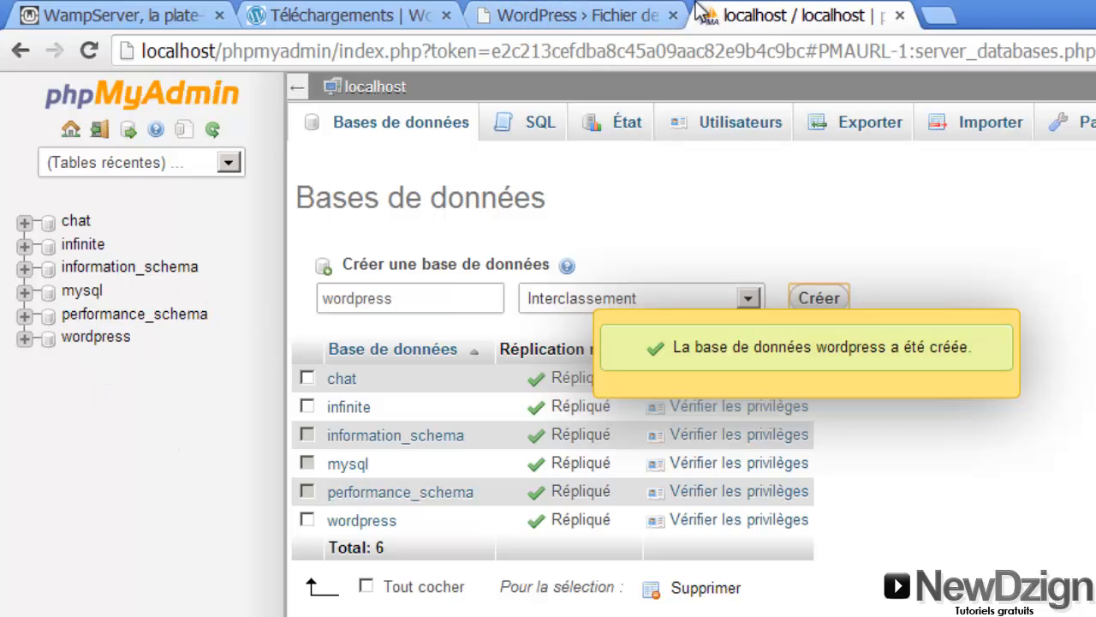
pyautogui.click(565, 16)
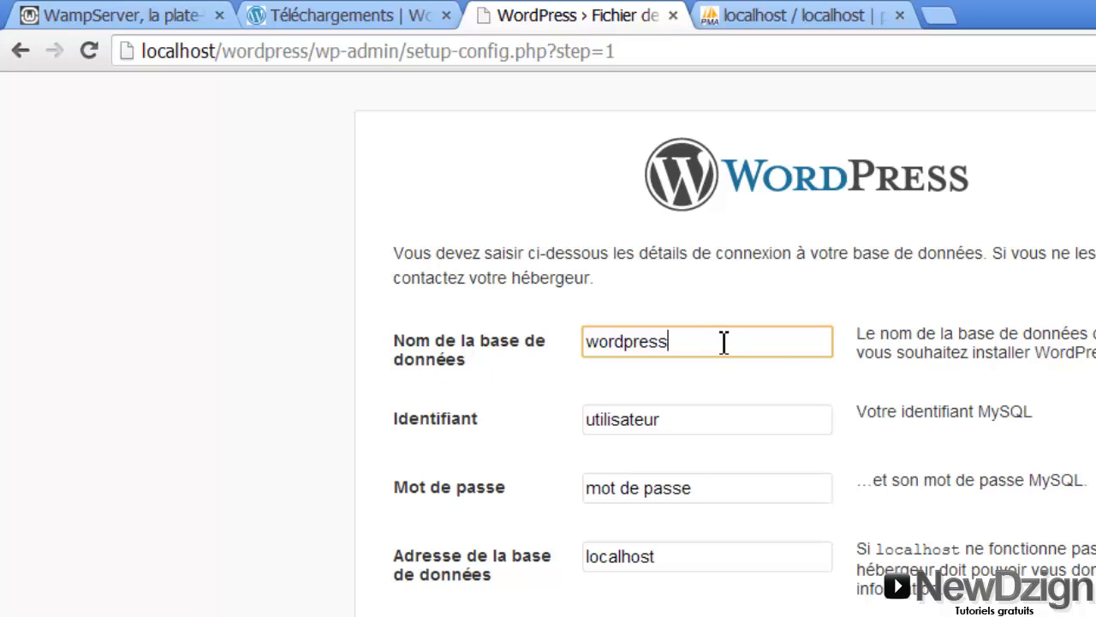
# Set the MySQL username to root and leave the password field empty
pyautogui.moveTo(725, 340); pyautogui.dragTo(555, 339)
pyautogui.click(715, 310)
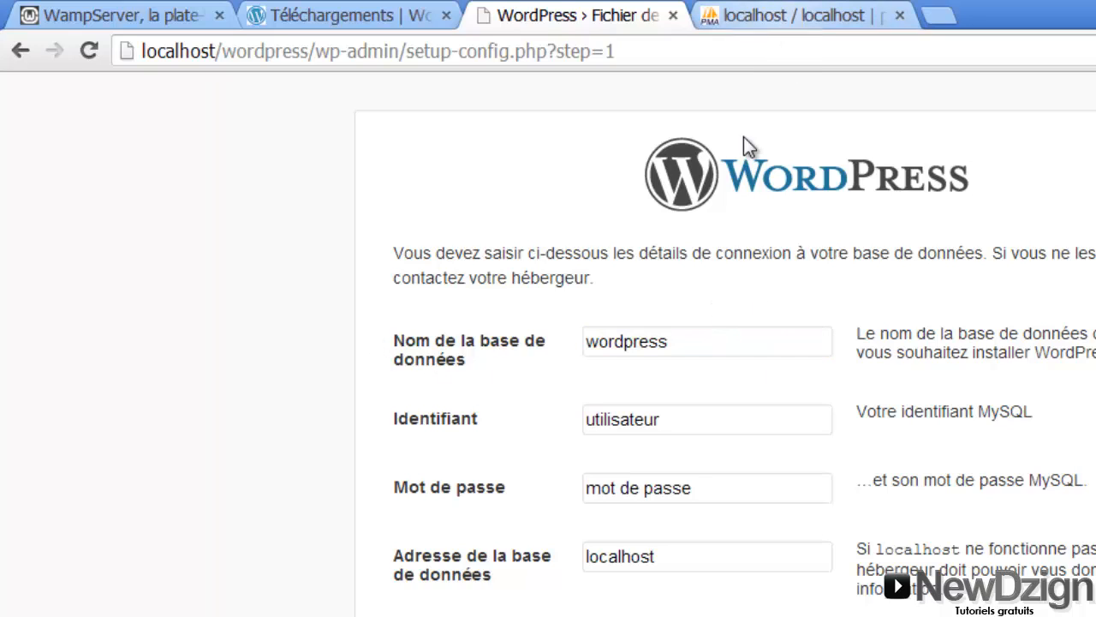
pyautogui.doubleClick(701, 418)
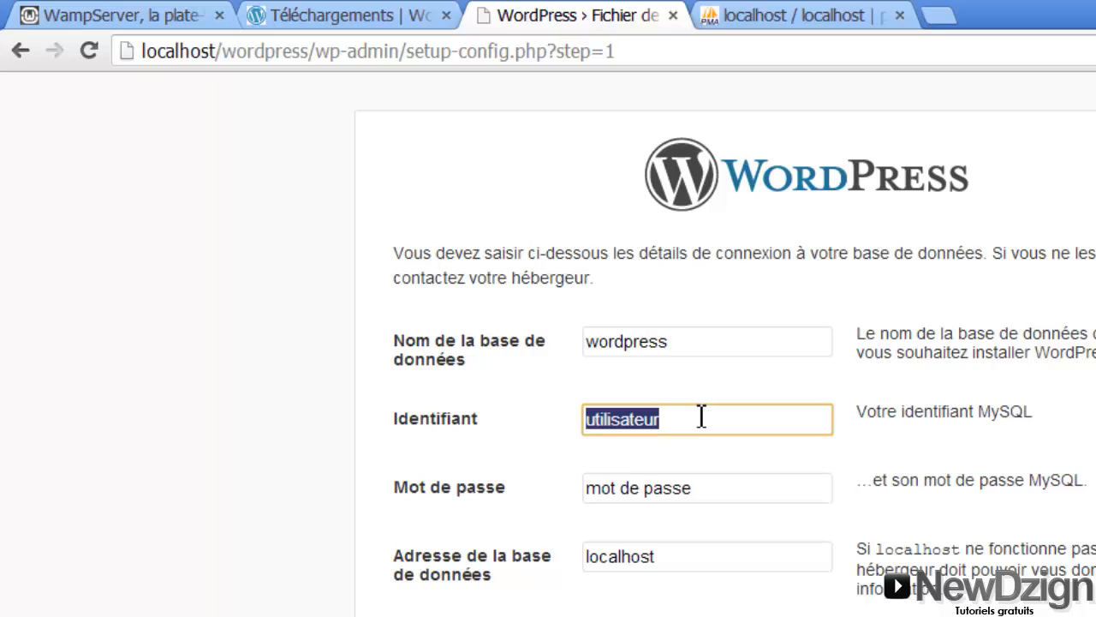
pyautogui.write('root')
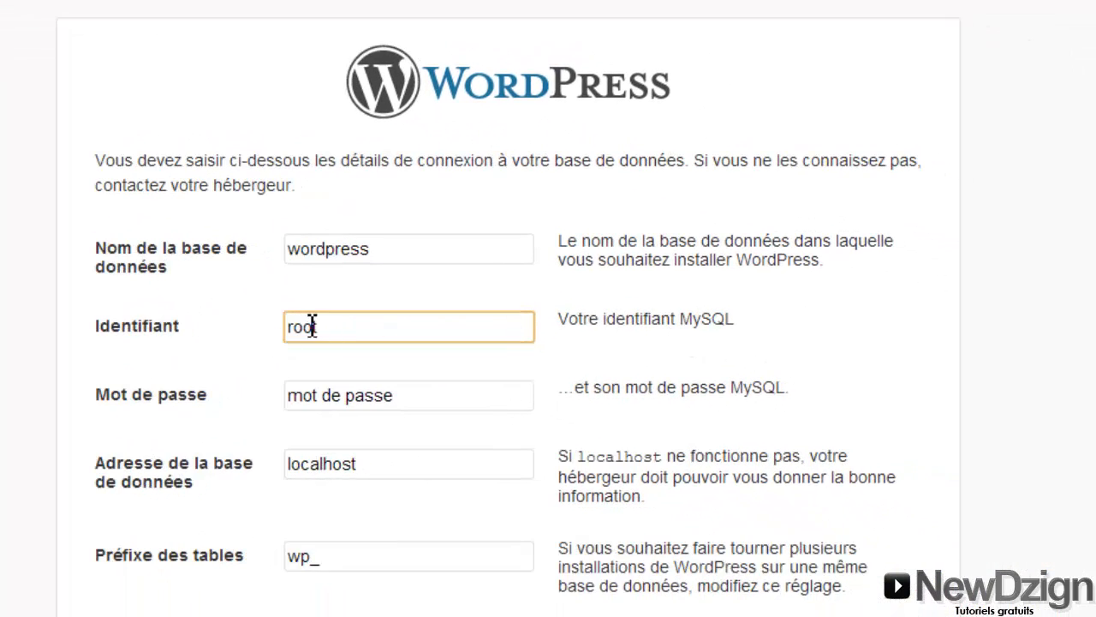
pyautogui.click(411, 396)
pyautogui.hotkey('ctrl', 'a')
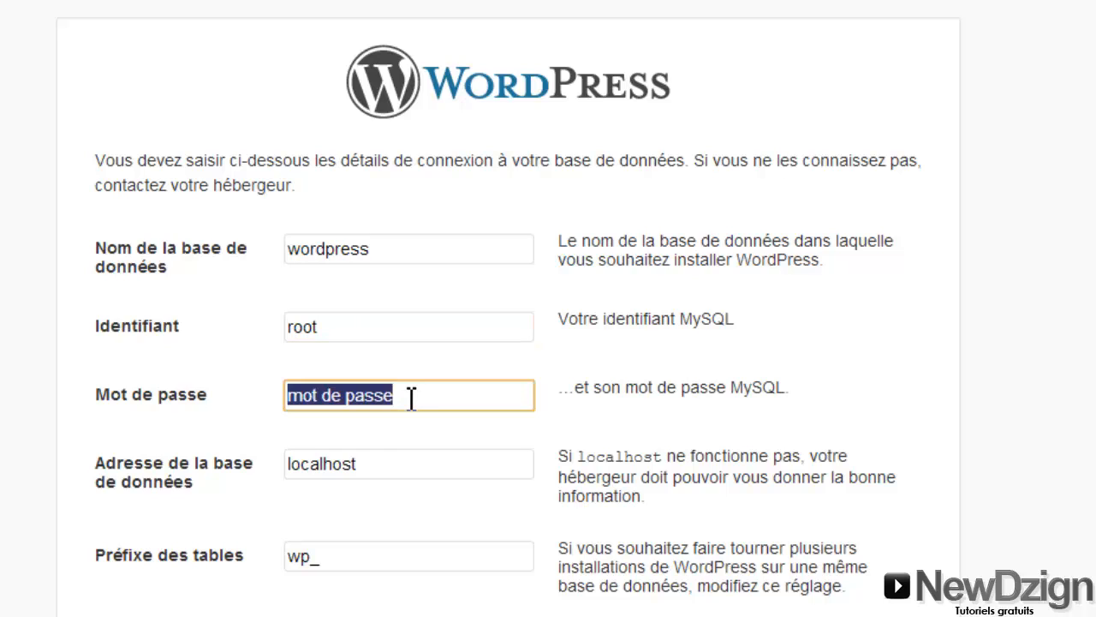
pyautogui.press('BackSpace')
# Keep host localhost and table prefix wp_, then submit the connection details
pyautogui.click(394, 475)
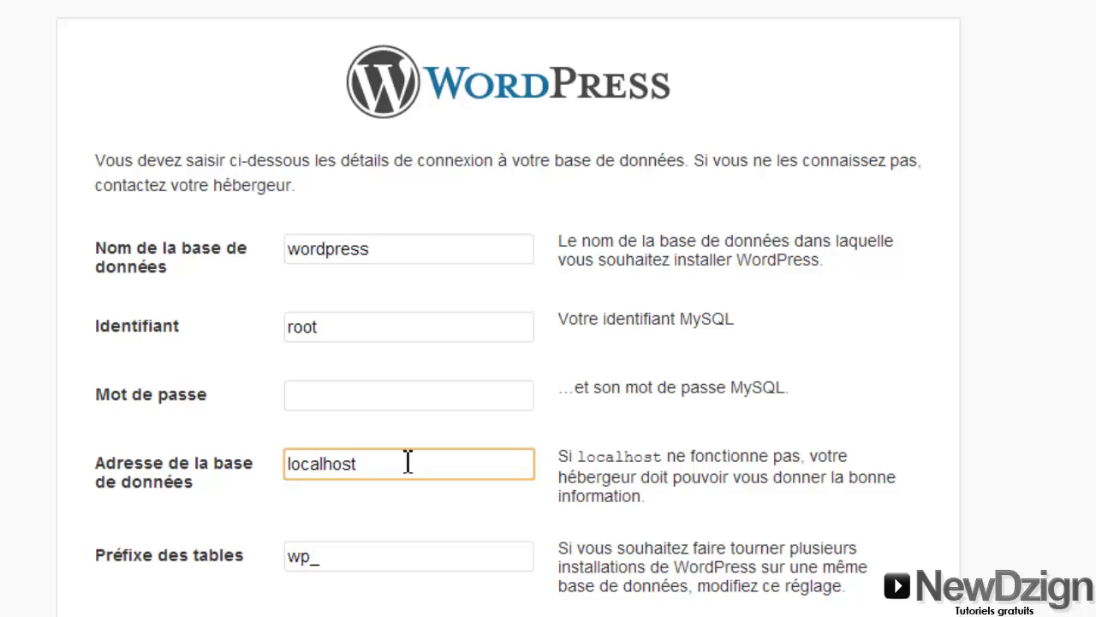
pyautogui.moveTo(408, 461); pyautogui.dragTo(221, 445)
pyautogui.click(277, 515)
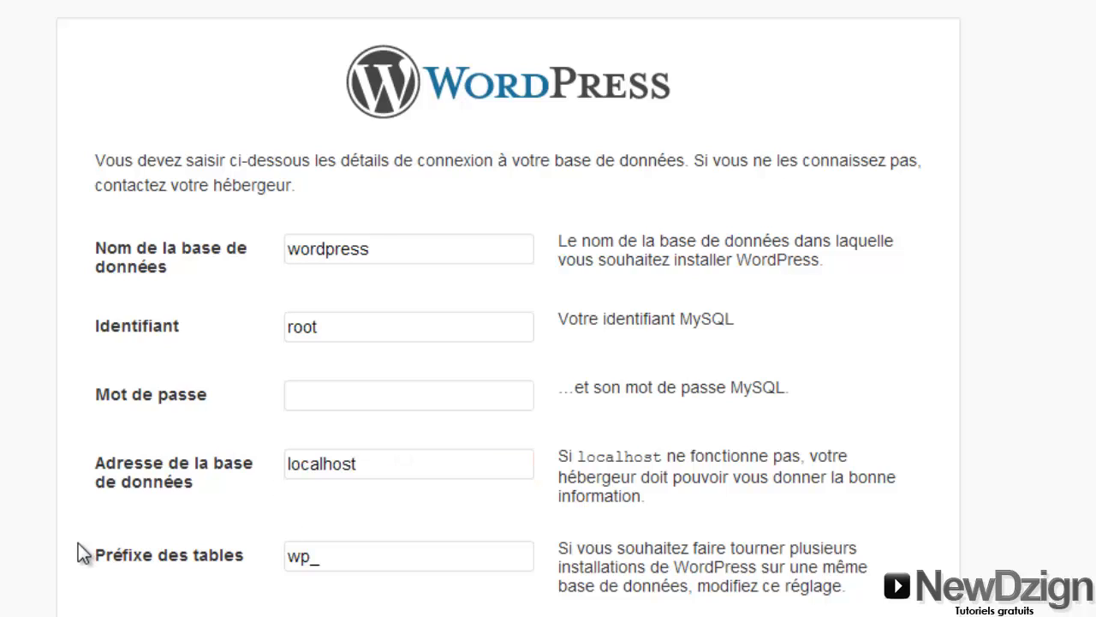
pyautogui.moveTo(366, 558); pyautogui.dragTo(268, 556)
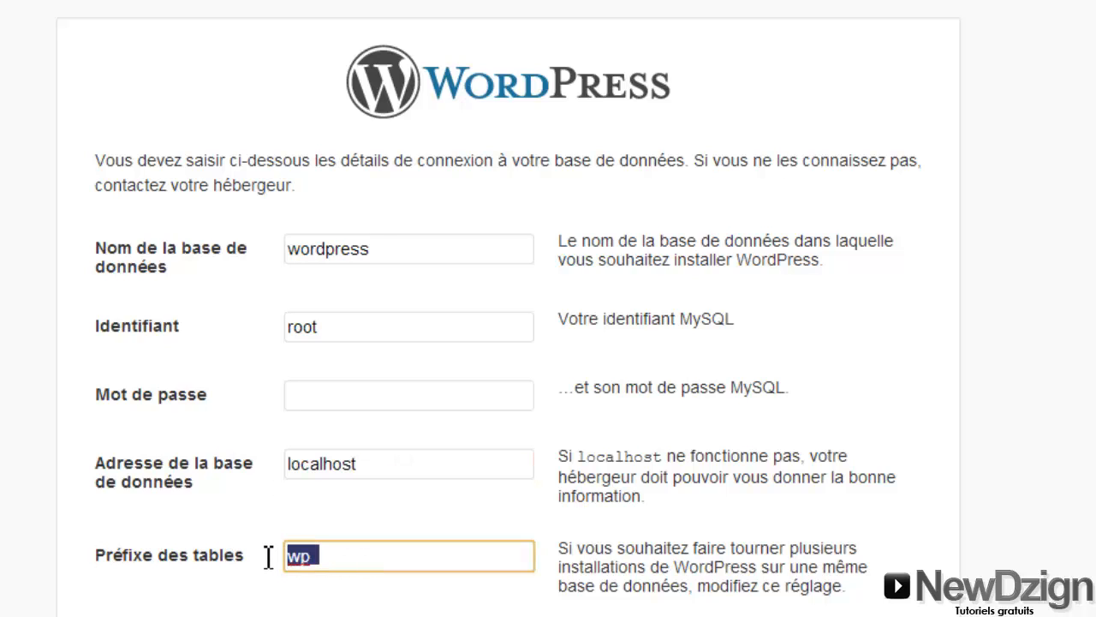
pyautogui.scroll(-2, 264, 549)
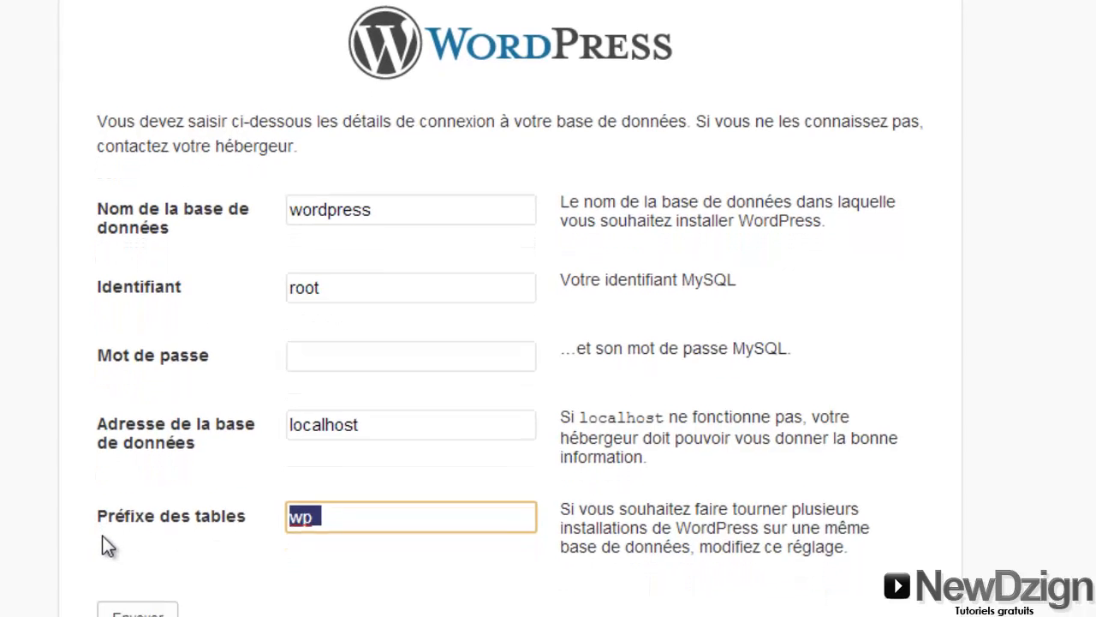
pyautogui.click(102, 535)
pyautogui.click(136, 599)
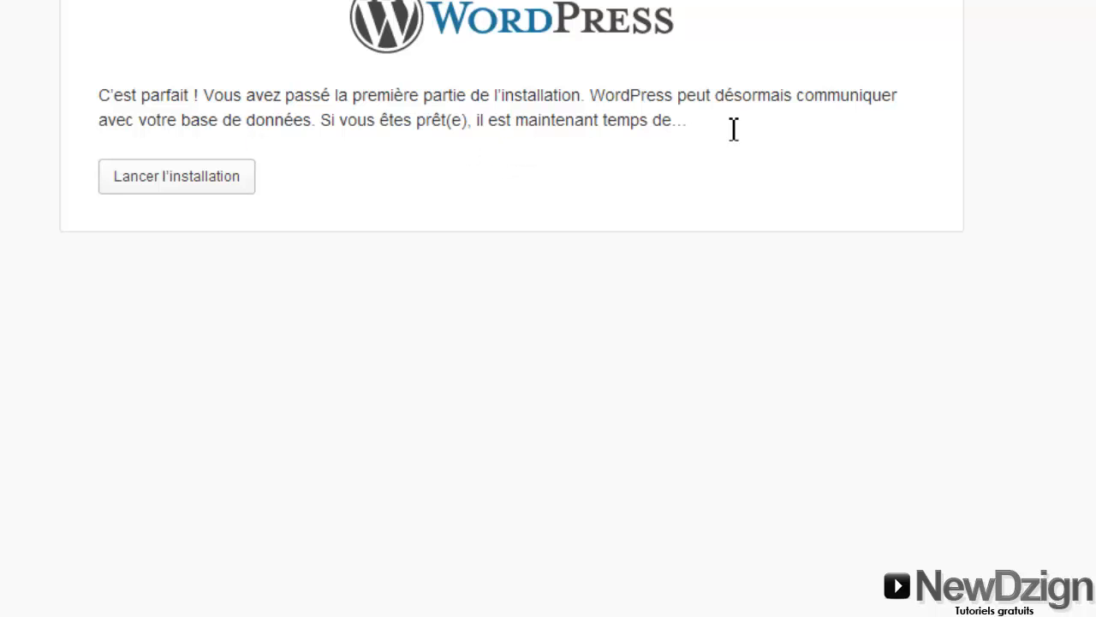
# Launch the installation and enter the site title 'Mon site'
pyautogui.click(196, 187)
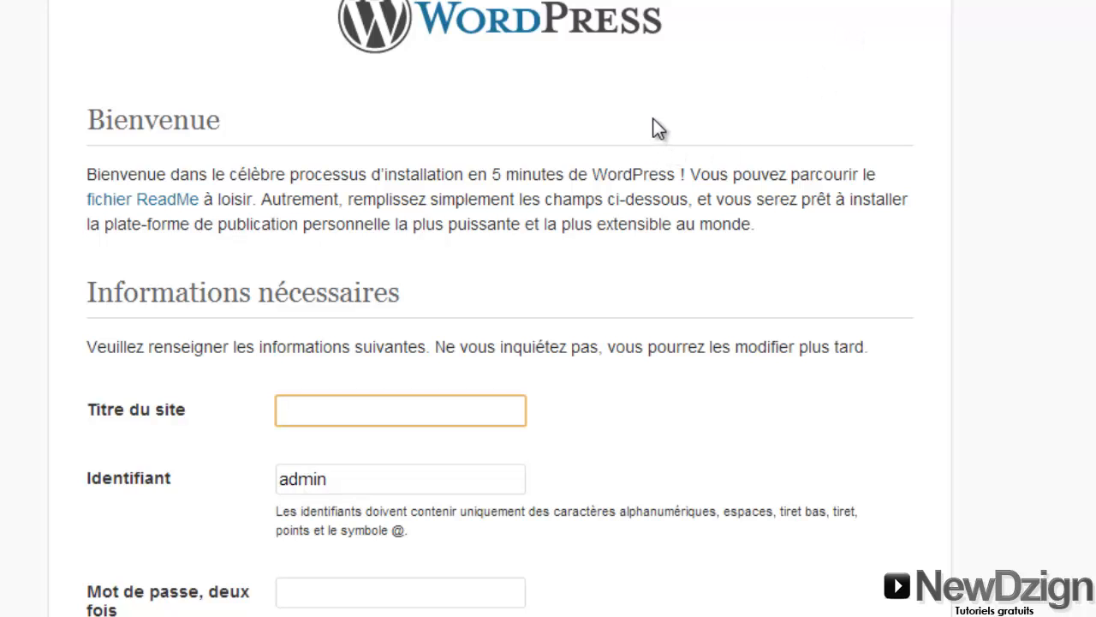
pyautogui.scroll(-3, 500, 343)
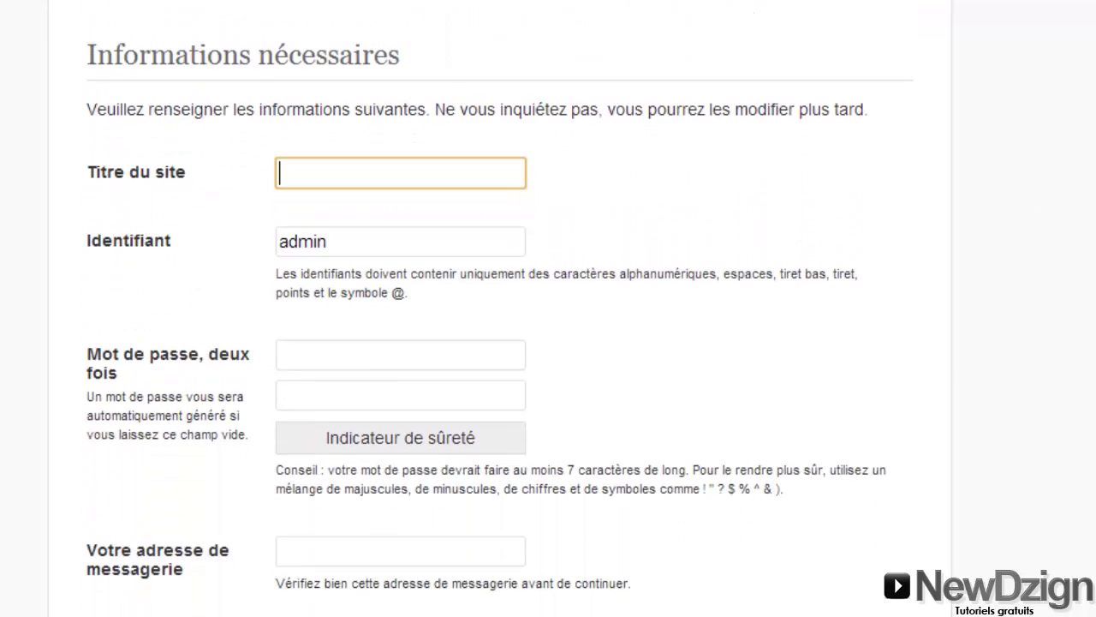
pyautogui.scroll(2, 795, 349)
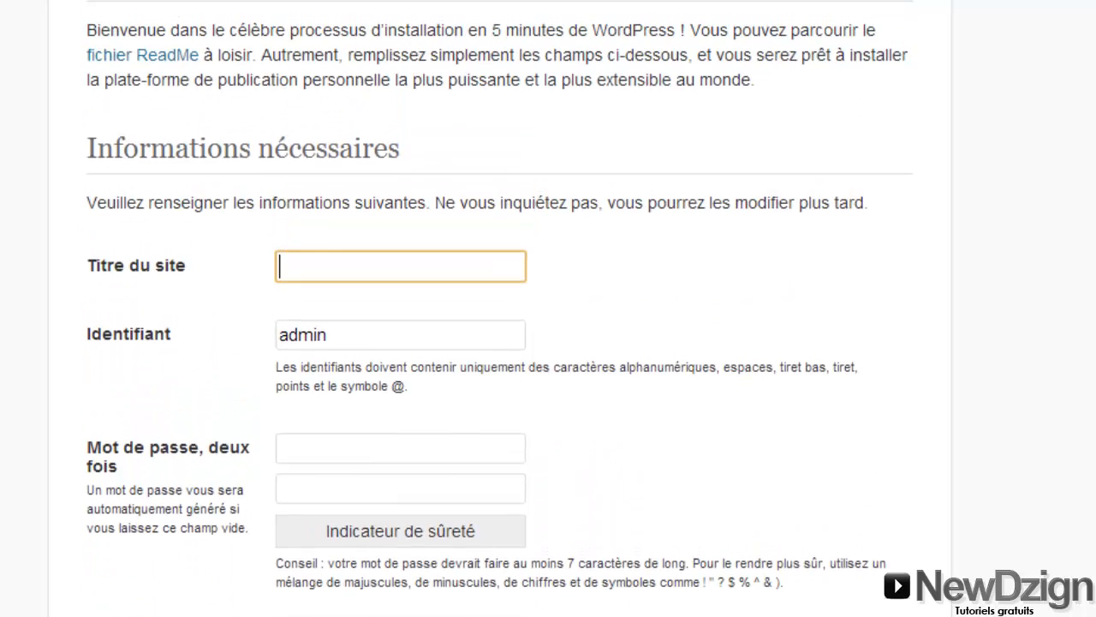
pyautogui.scroll(-2, 795, 350)
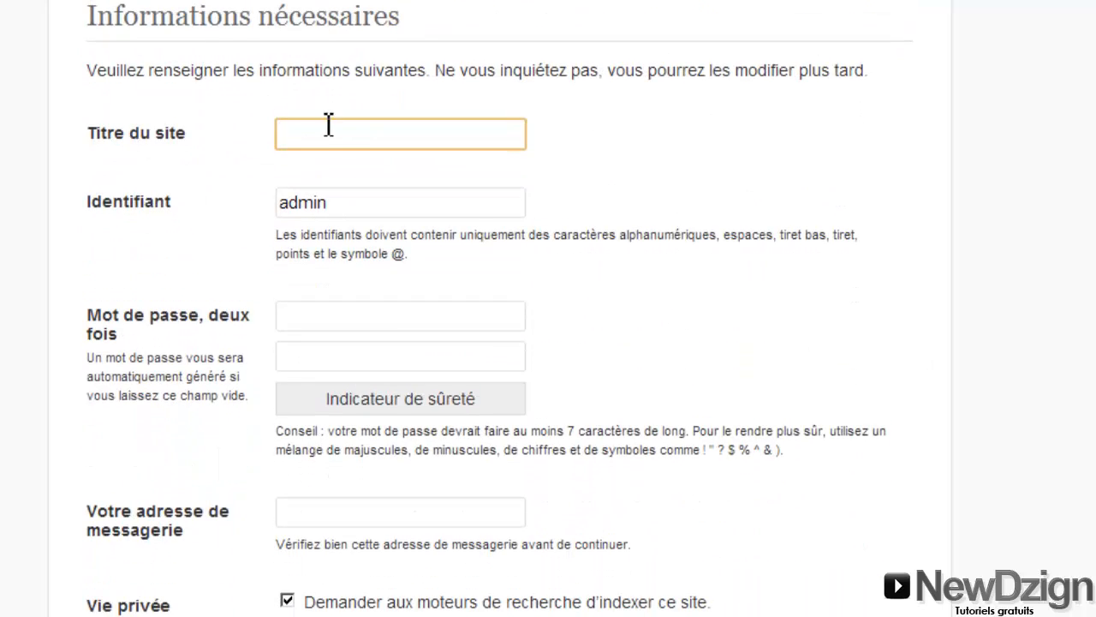
pyautogui.write('Mon site')
pyautogui.moveTo(435, 70); pyautogui.dragTo(632, 59)
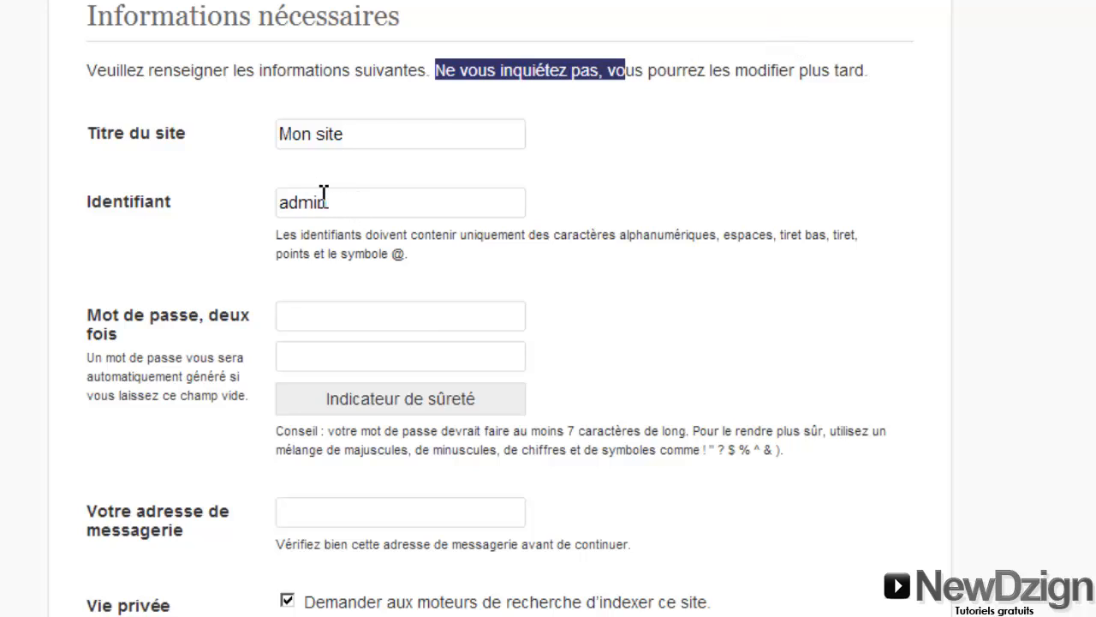
# Fill in the admin username and type the chosen password into both password fields
pyautogui.click(350, 211)
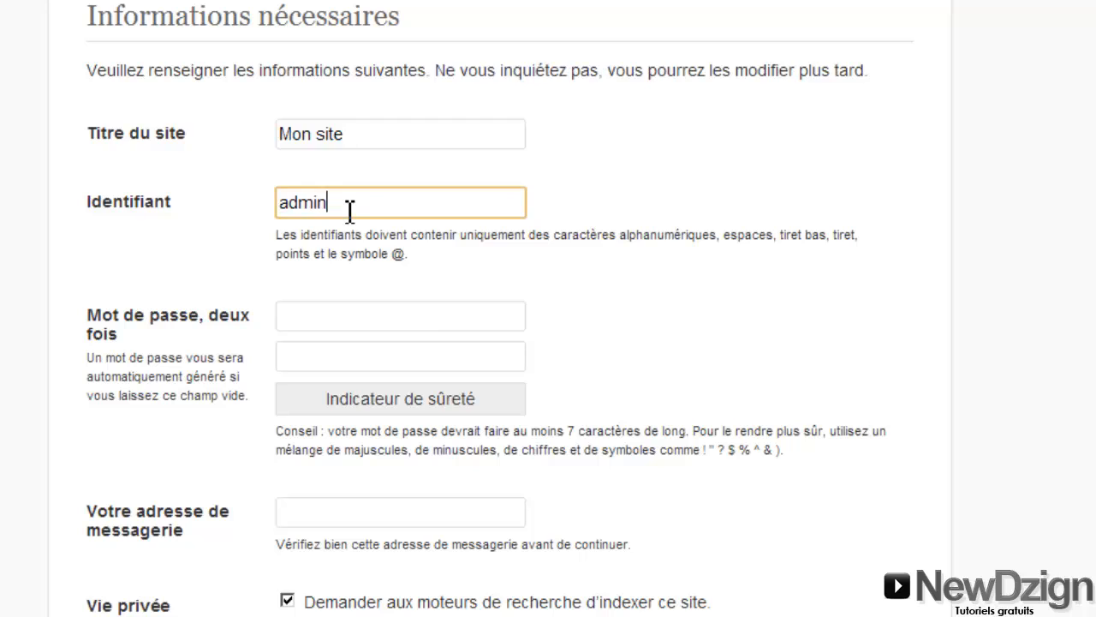
pyautogui.click(319, 313)
pyautogui.write('1234')
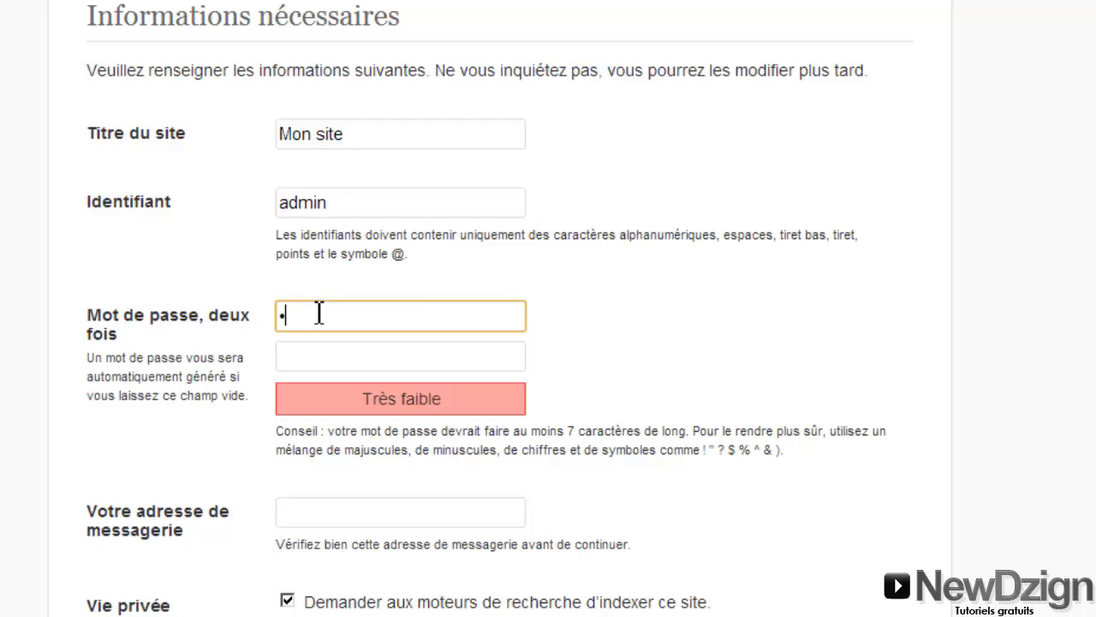
pyautogui.press('BackSpace')
pyautogui.press('BackSpace')
pyautogui.press('BackSpace')
pyautogui.press('BackSpace')
pyautogui.write('1234')
pyautogui.click(318, 357)
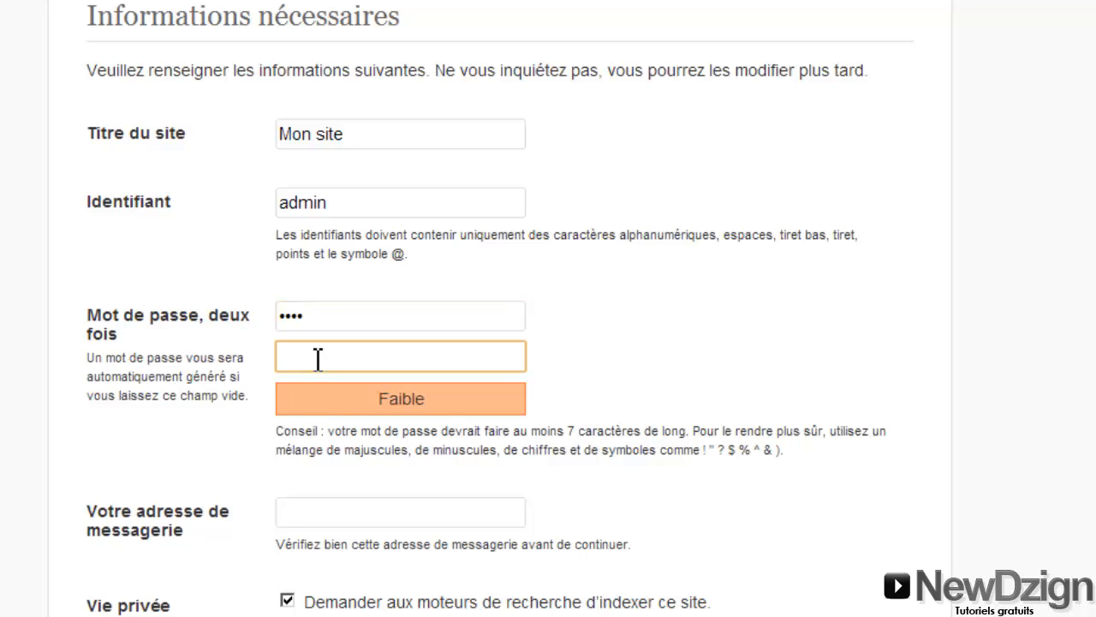
pyautogui.write('1234')
# Enter the admin e-mail address and run the WordPress installation
pyautogui.scroll(-2, 500, 308)
pyautogui.click(398, 428)
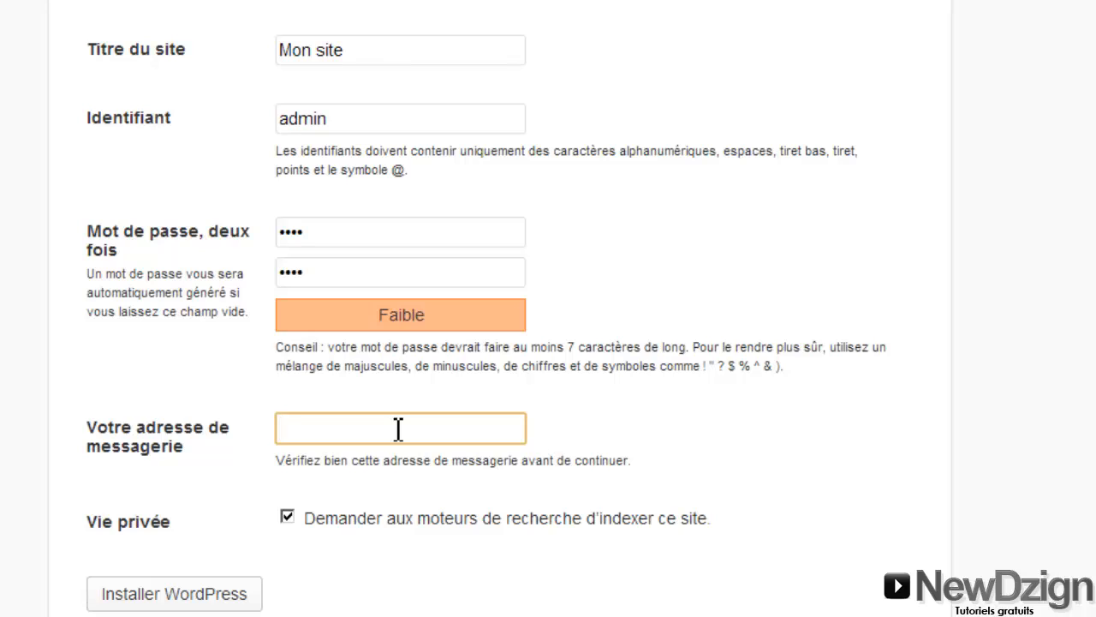
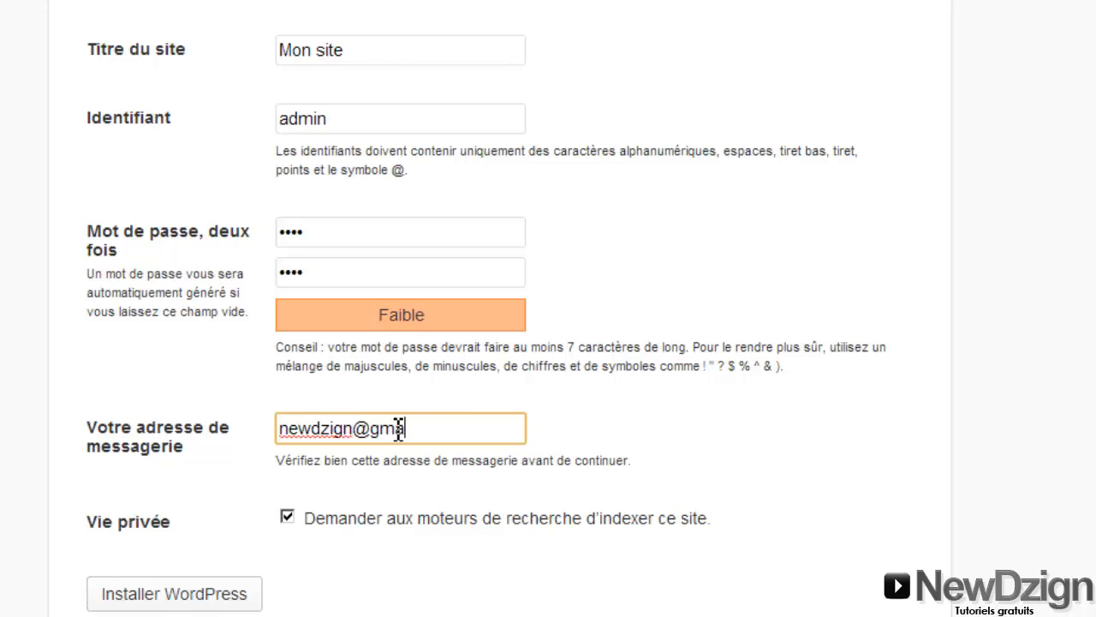
pyautogui.moveTo(457, 429); pyautogui.dragTo(17, 487)
pyautogui.click(8, 489)
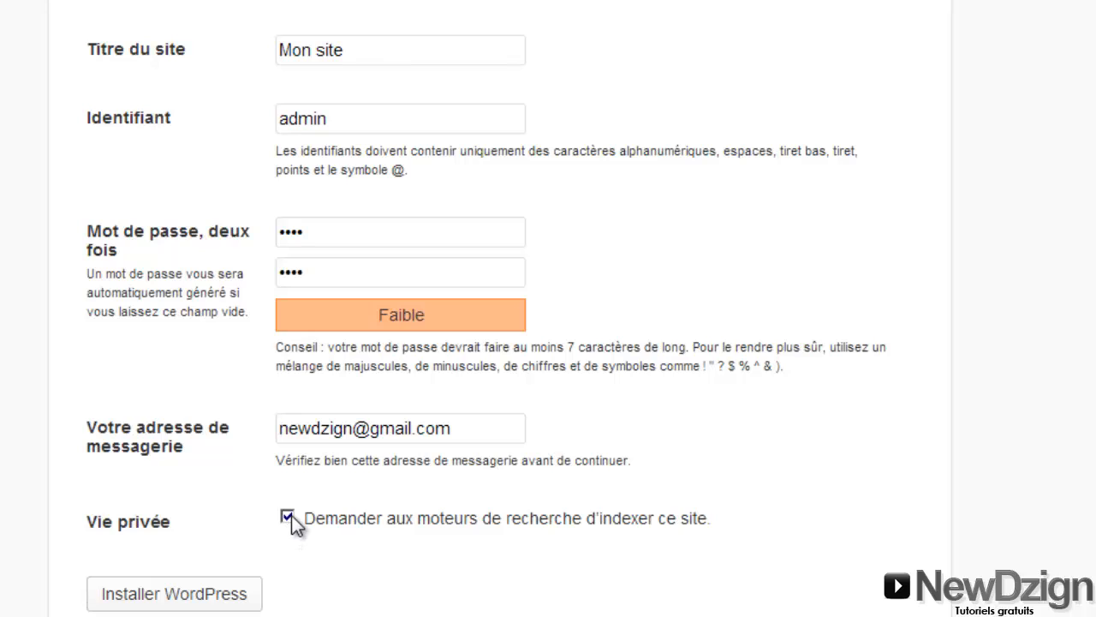
pyautogui.click(202, 602)
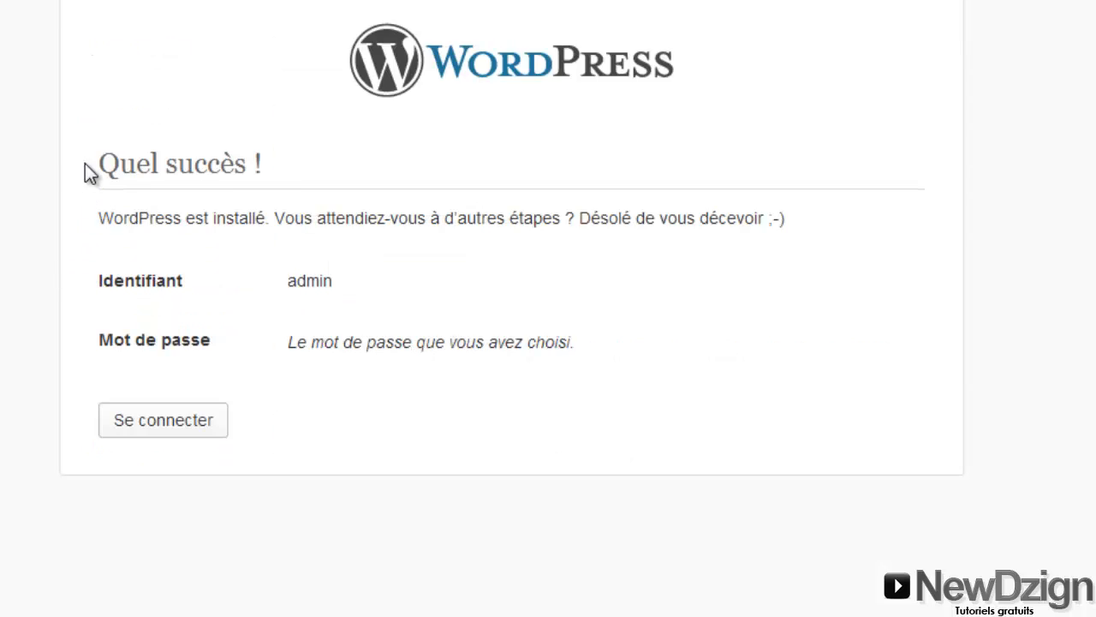
# From the 'Quel succès !' page, go to the WordPress login screen via Se connecter
pyautogui.moveTo(85, 164); pyautogui.dragTo(299, 166)
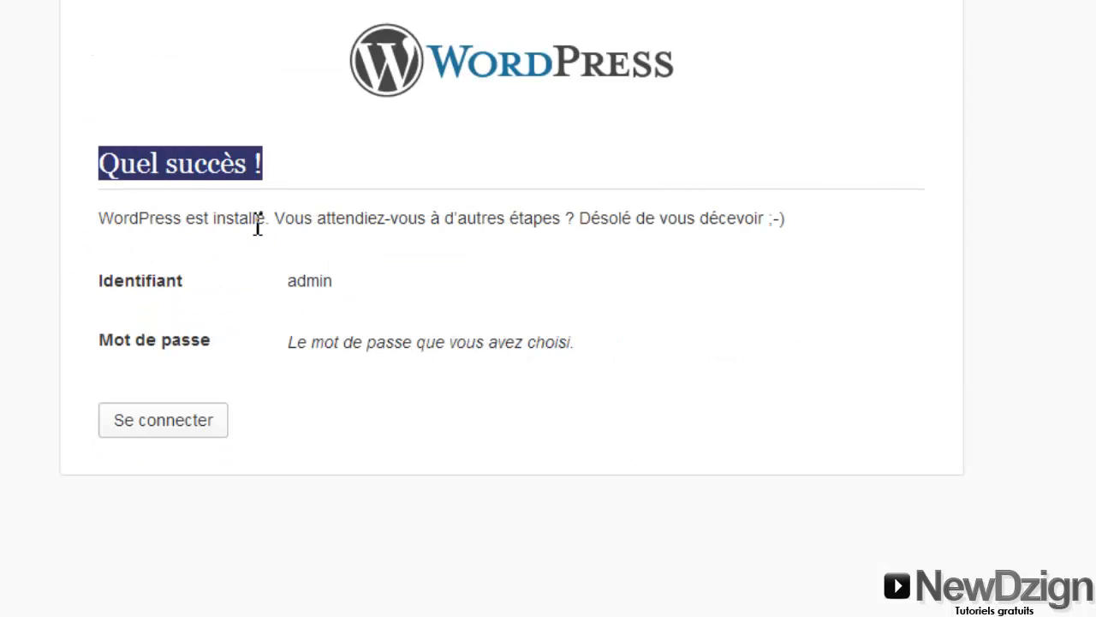
pyautogui.click(147, 450)
pyautogui.click(149, 427)
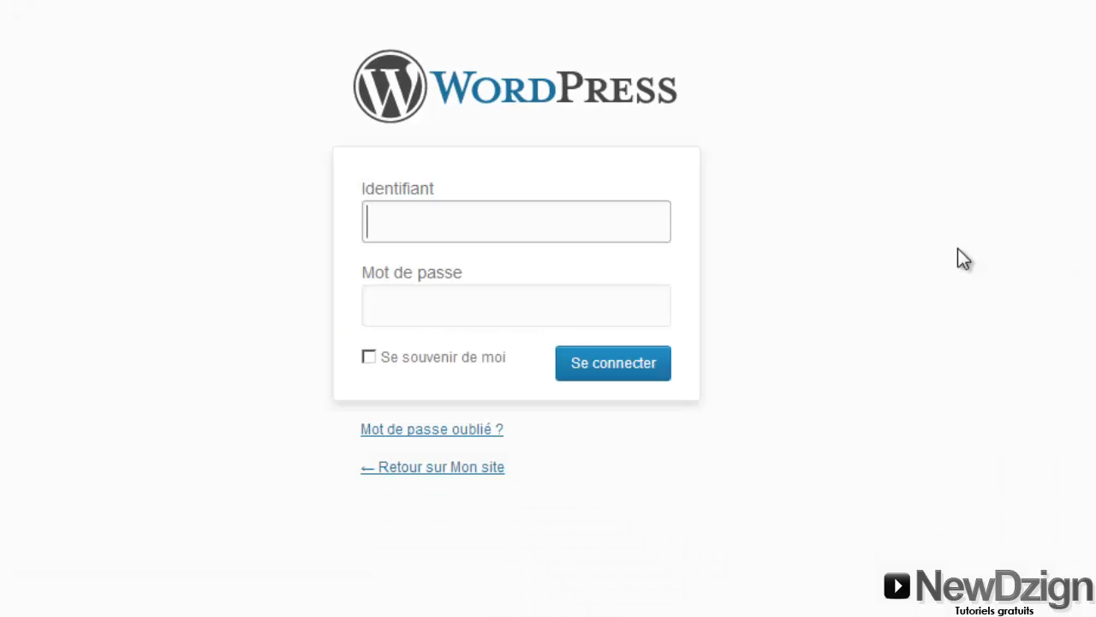
# Log in to WordPress as admin with the account password to reach the Tableau de bord
pyautogui.click(433, 223)
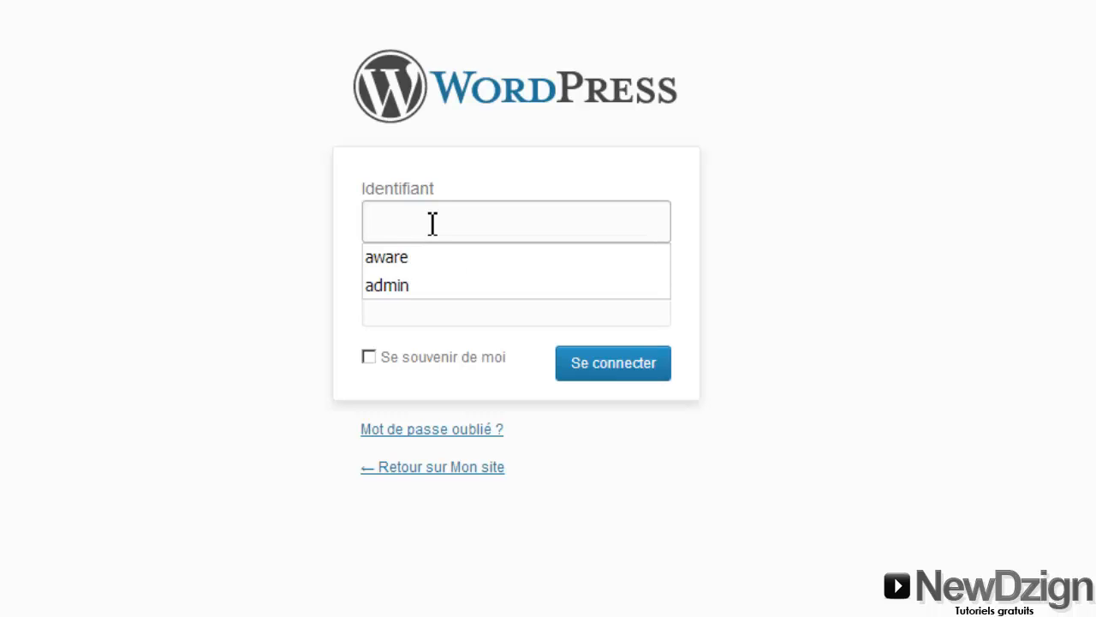
pyautogui.write('admin')
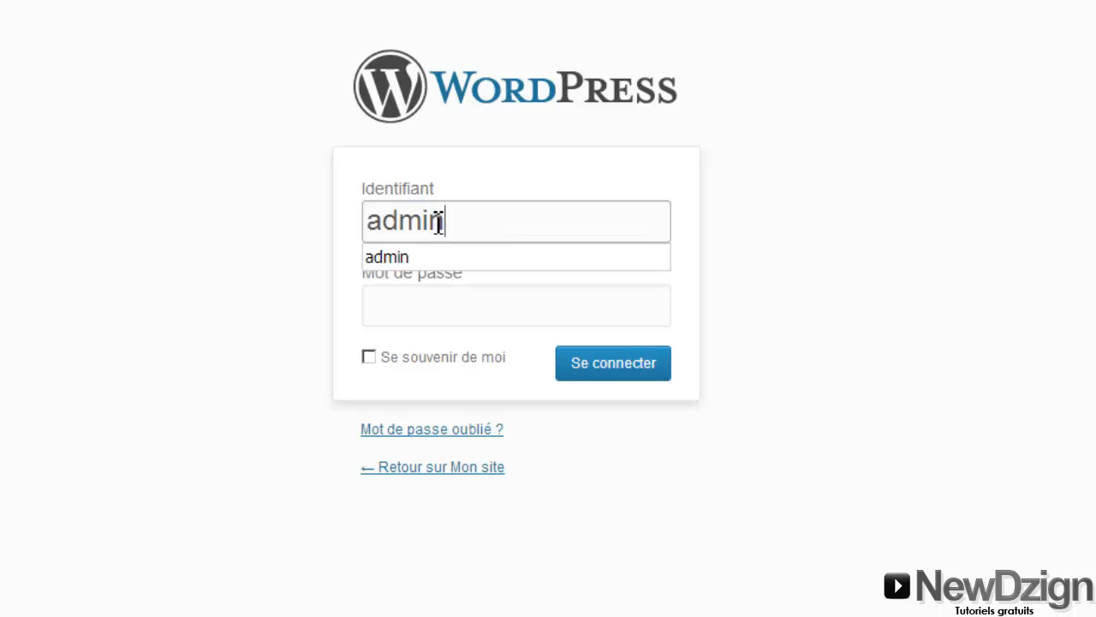
pyautogui.click(470, 312)
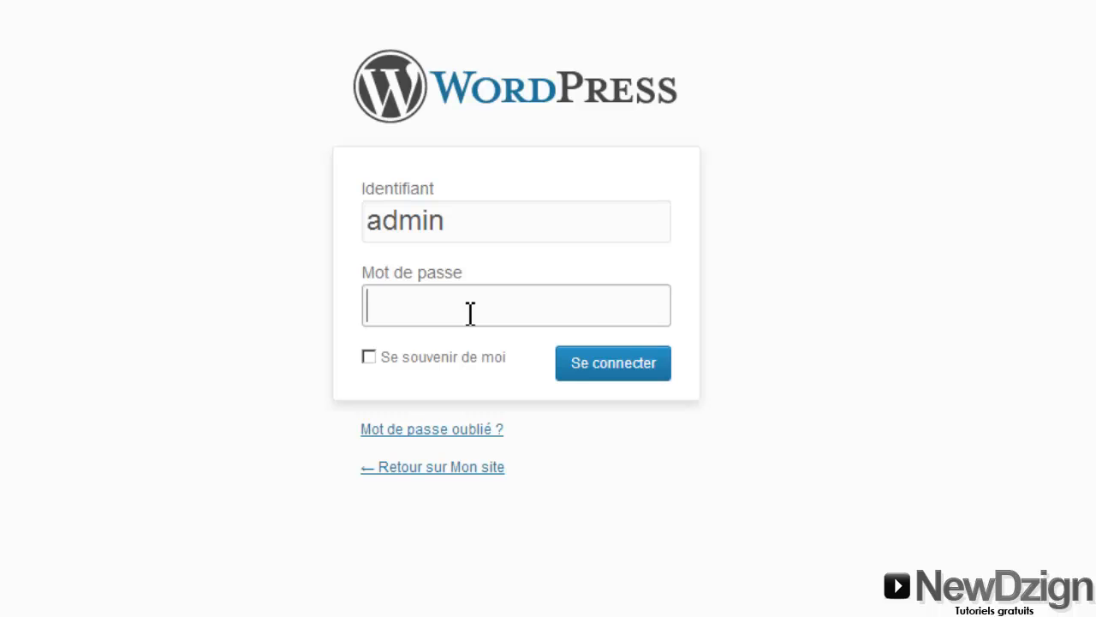
pyautogui.write('****')
pyautogui.click(605, 364)
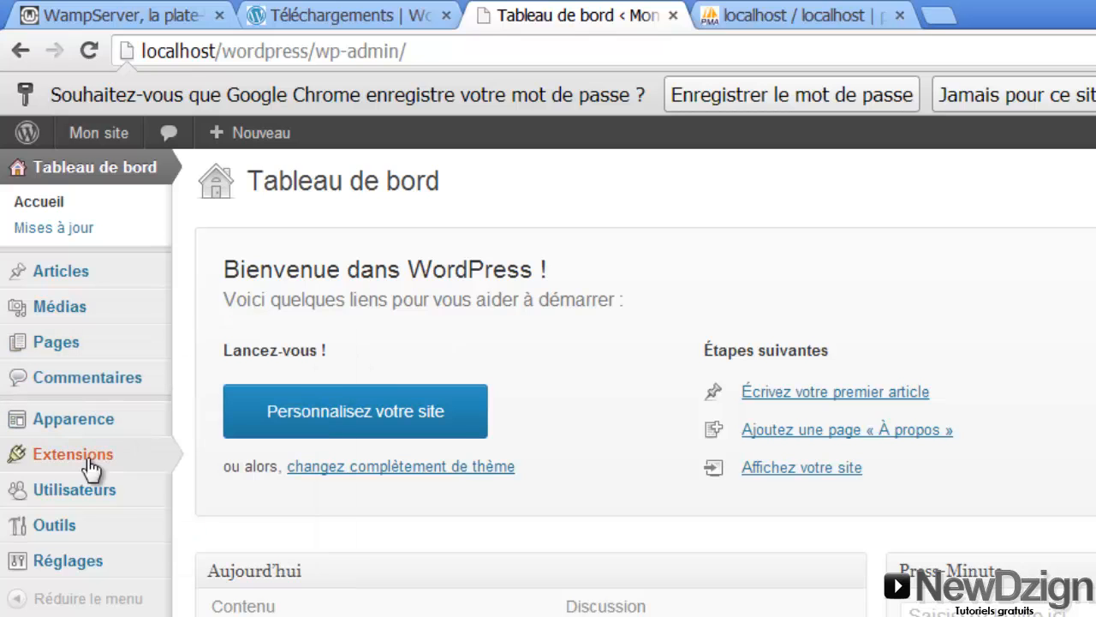
# Open the admin user's profile from the Utilisateurs list and scroll to Nouveau mot de passe
pyautogui.moveTo(78, 495)
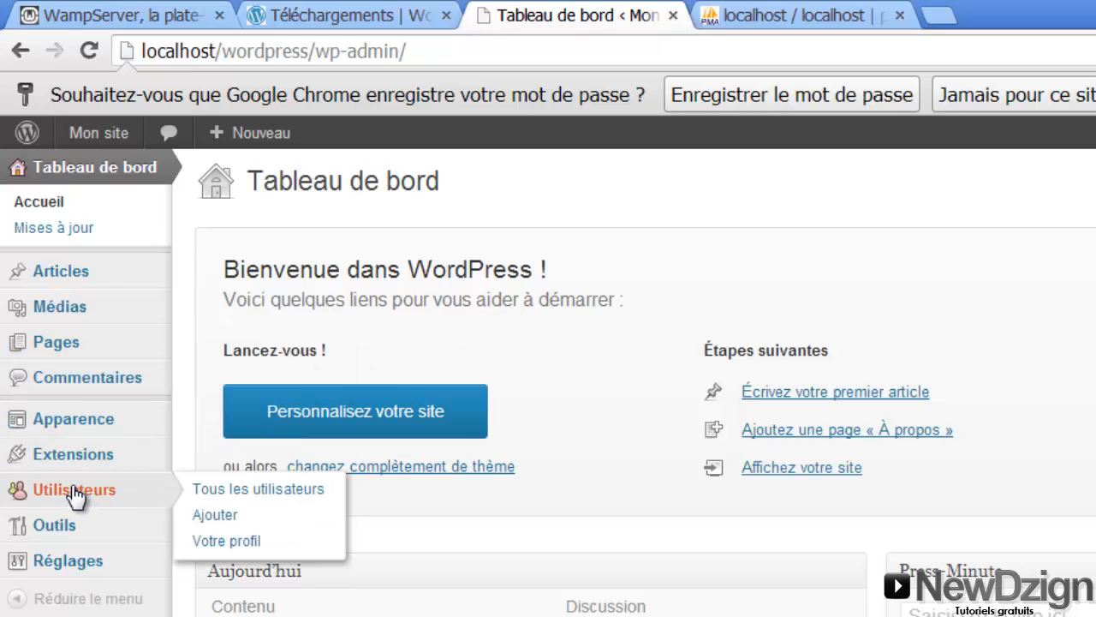
pyautogui.click(75, 493)
pyautogui.click(316, 314)
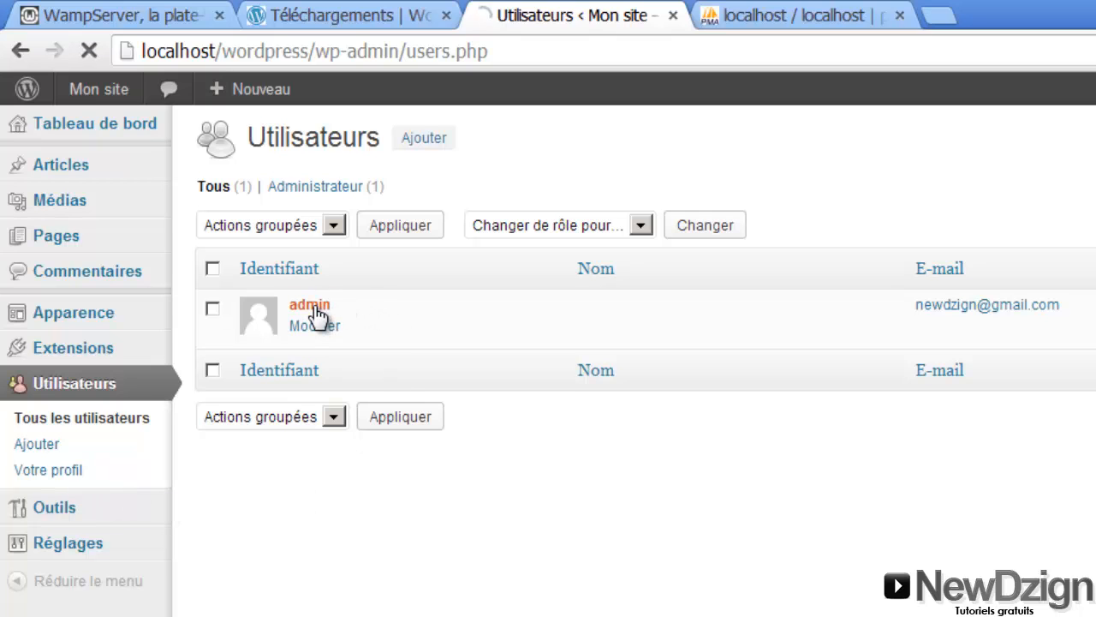
pyautogui.scroll(-7, 634, 360)
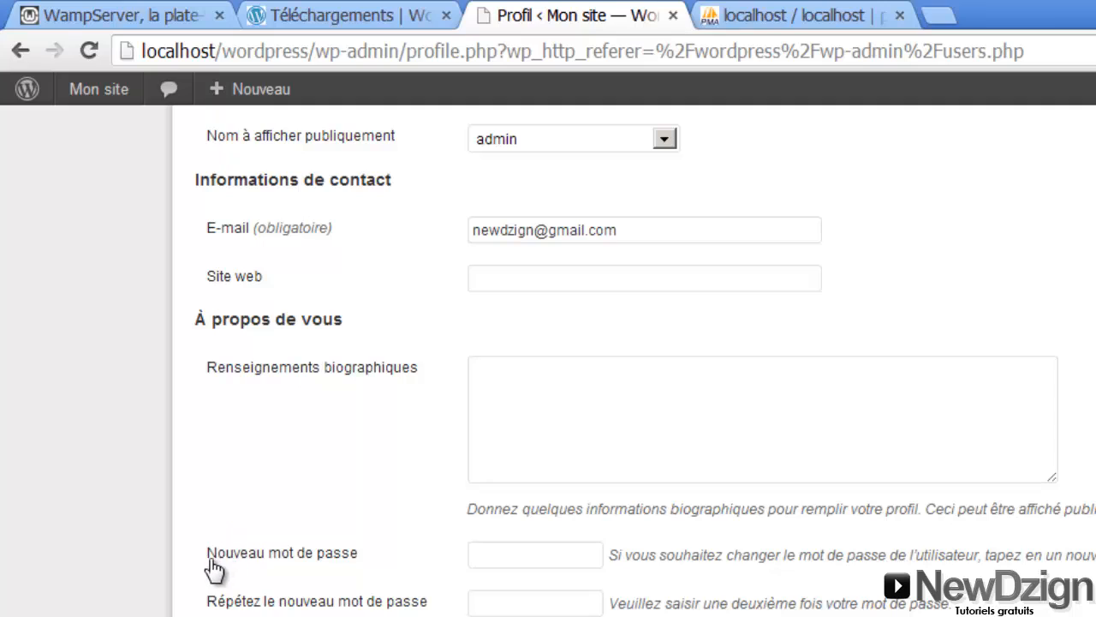
# Enter the new password in both fields and save with Mettre à jour le profil
pyautogui.click(494, 557)
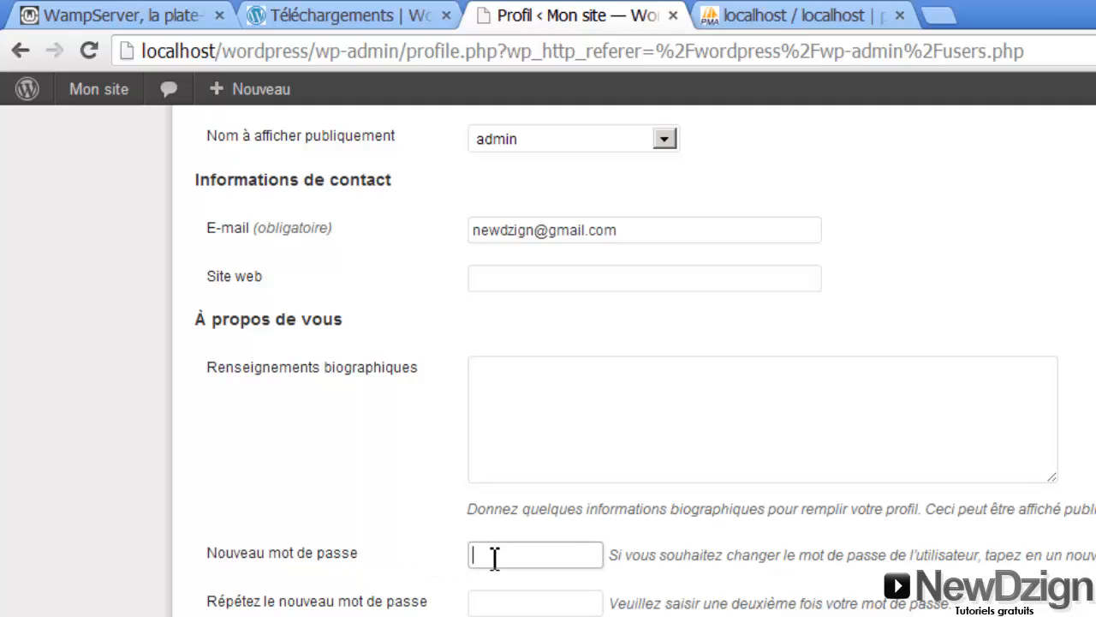
pyautogui.write('•••••••••••')
pyautogui.click(501, 595)
pyautogui.write('•••••••••••')
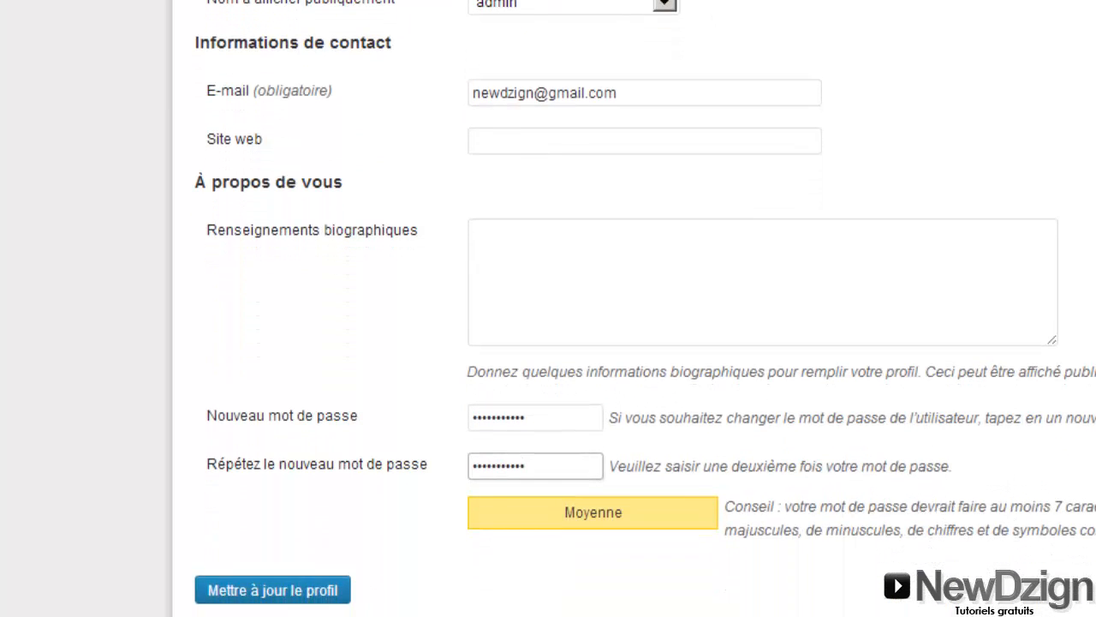
pyautogui.click(286, 595)
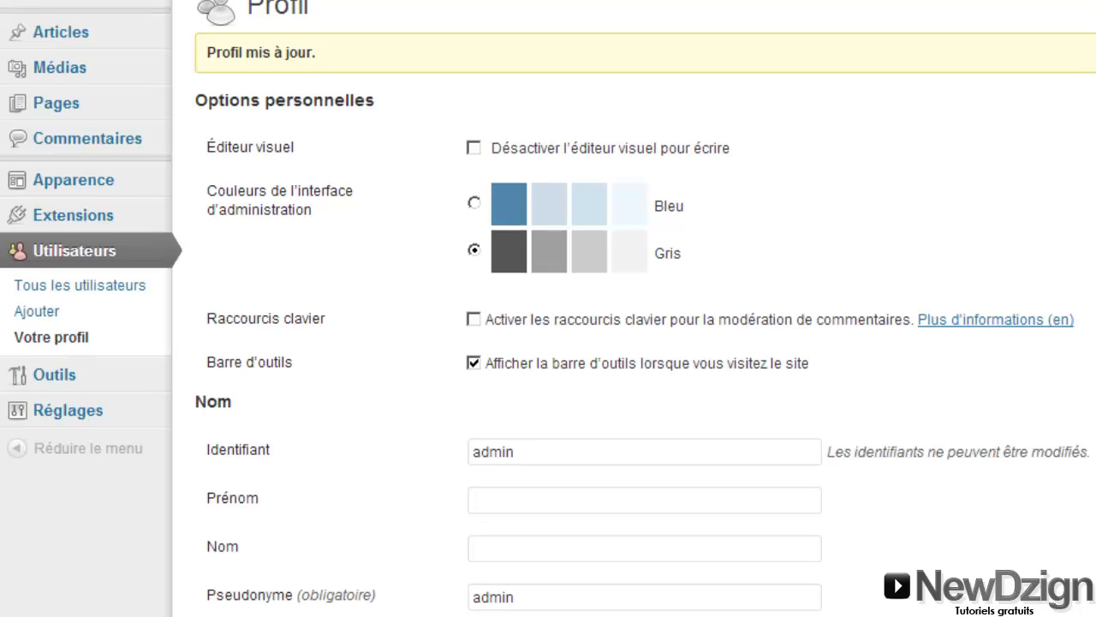
pyautogui.moveTo(100, 34)
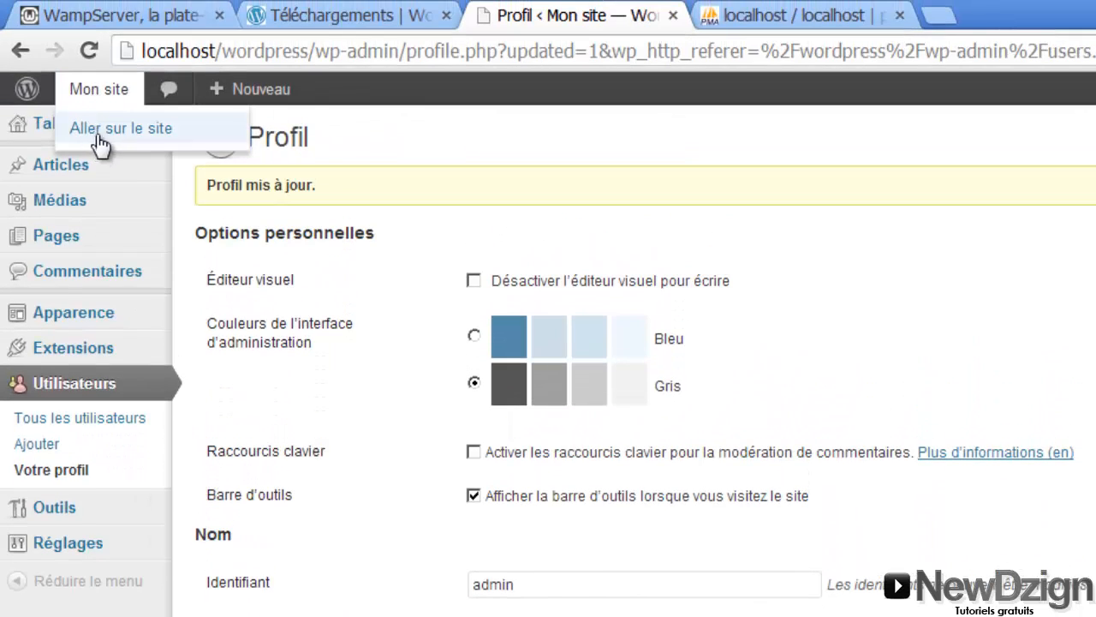
# View the Mon site front page in a new tab, then switch to the Explorer www window
pyautogui.middleClick(130, 142)
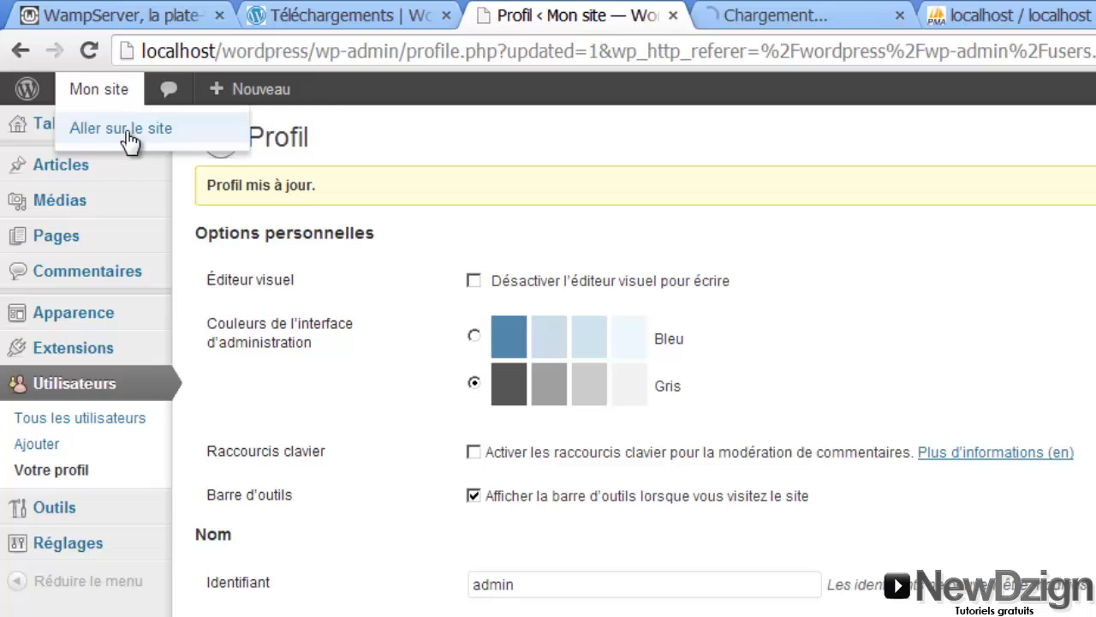
pyautogui.click(775, 16)
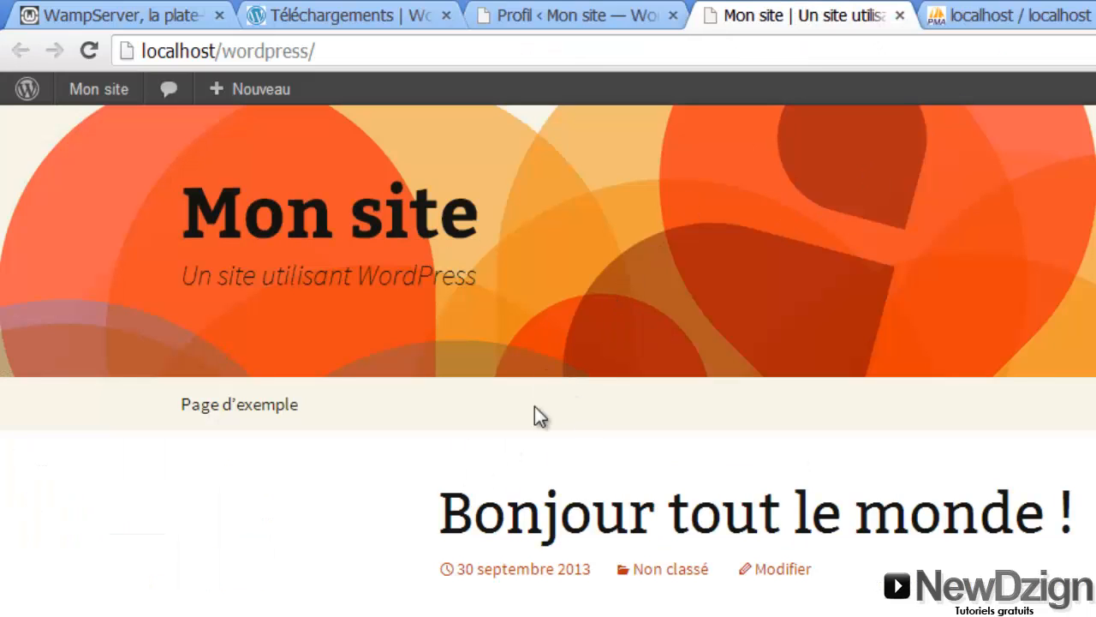
pyautogui.scroll(-6, 548, 343)
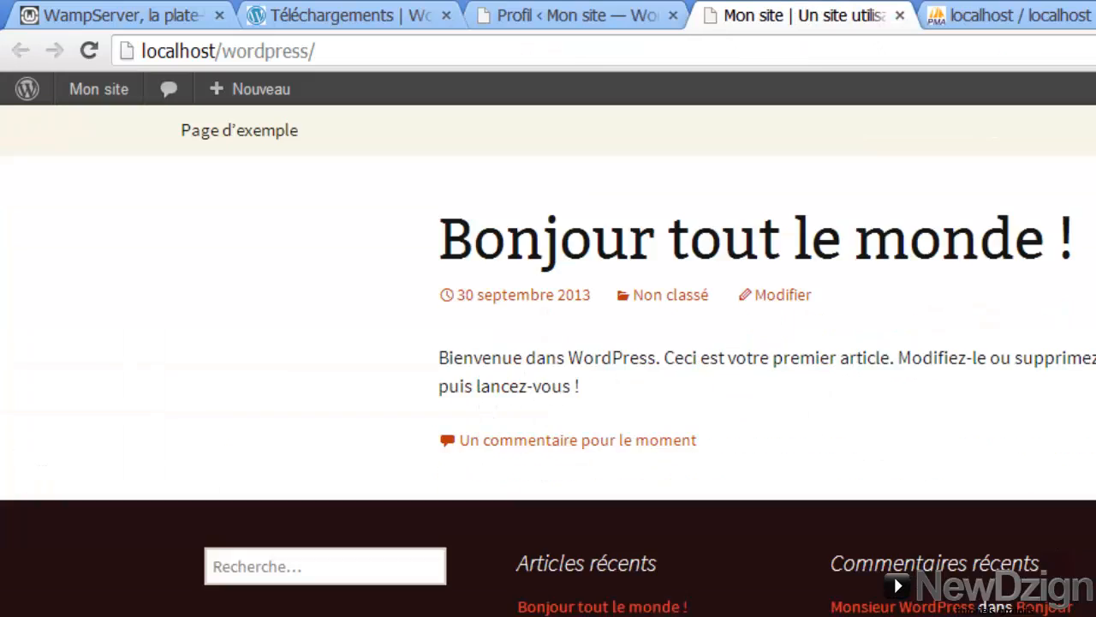
pyautogui.scroll(6, 548, 343)
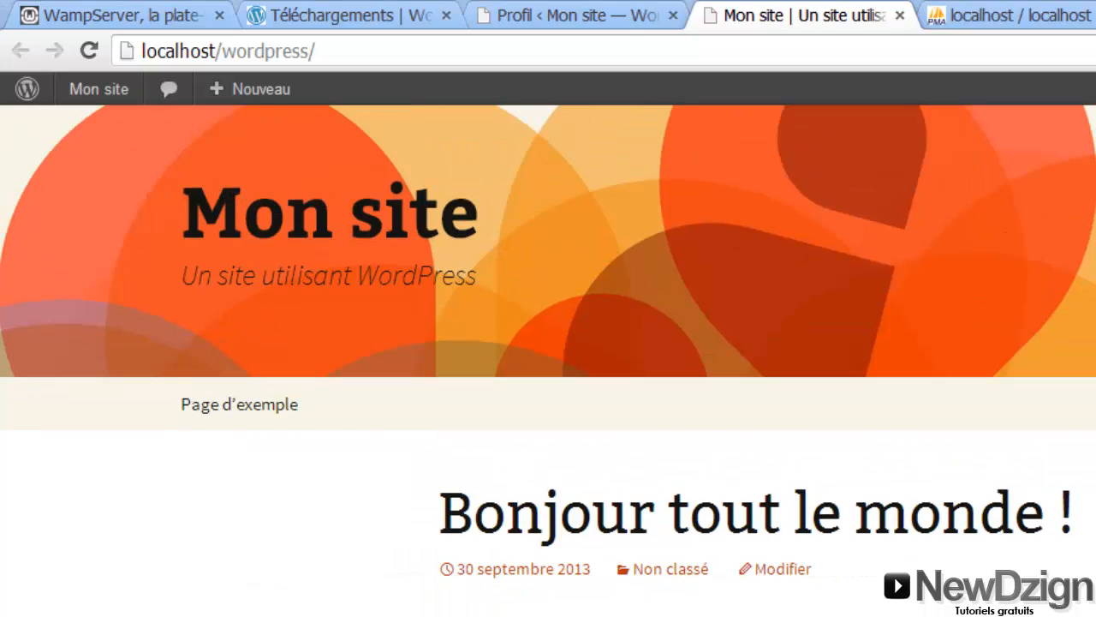
pyautogui.hotkey('alt', 'Tab')
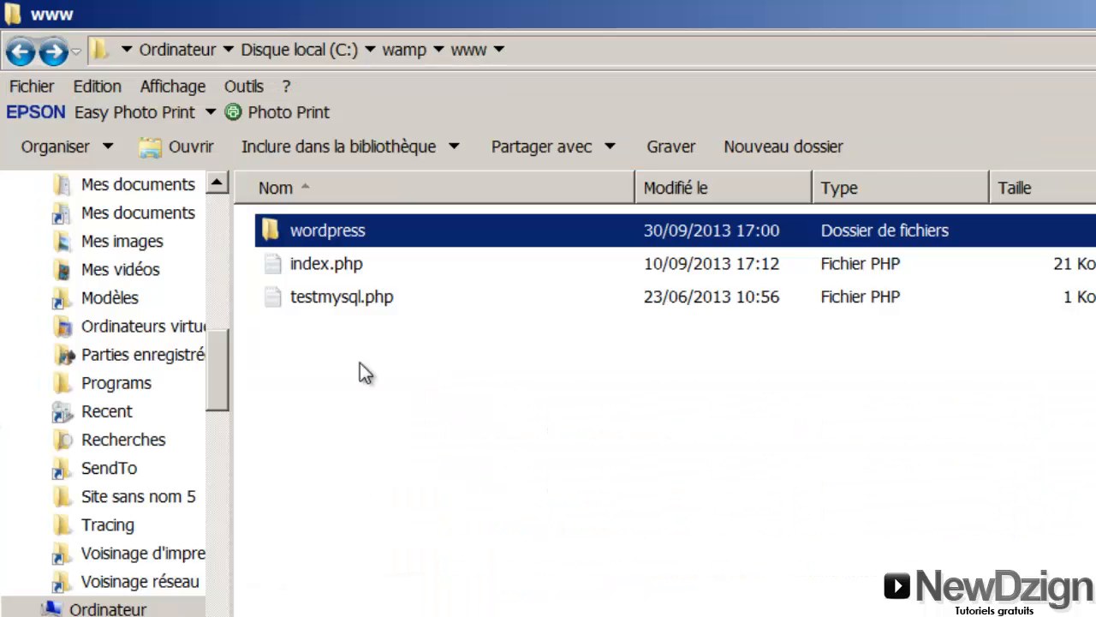
# Browse to wordpress\wp-content\themes and select twentyeleven, twentyten, twentythirteen and twentytwelve in turn
pyautogui.doubleClick(295, 234)
pyautogui.doubleClick(331, 265)
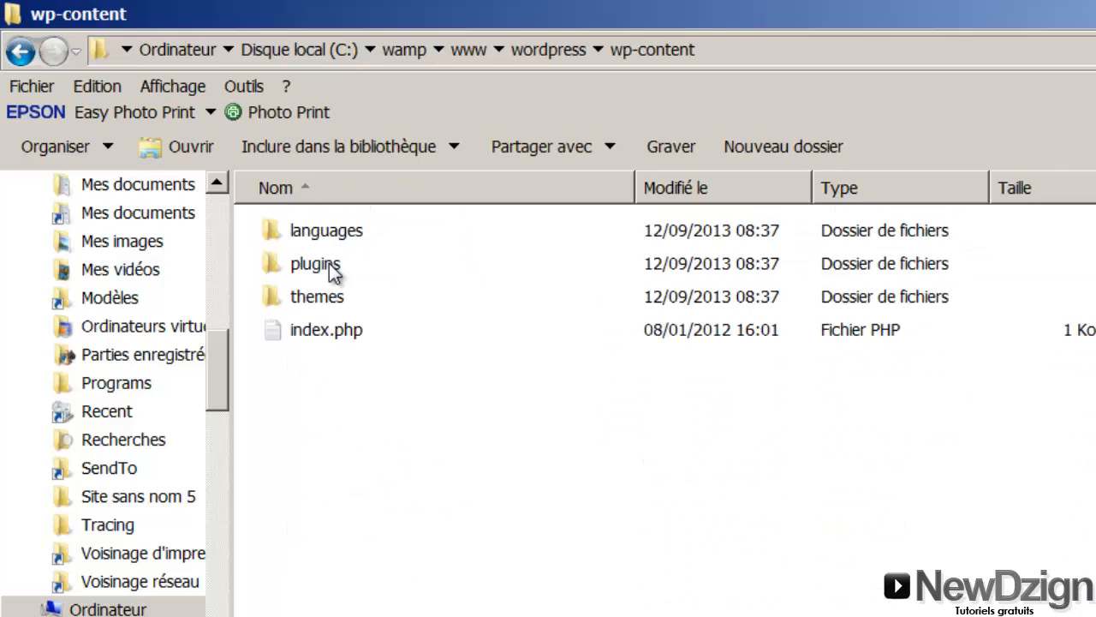
pyautogui.doubleClick(310, 296)
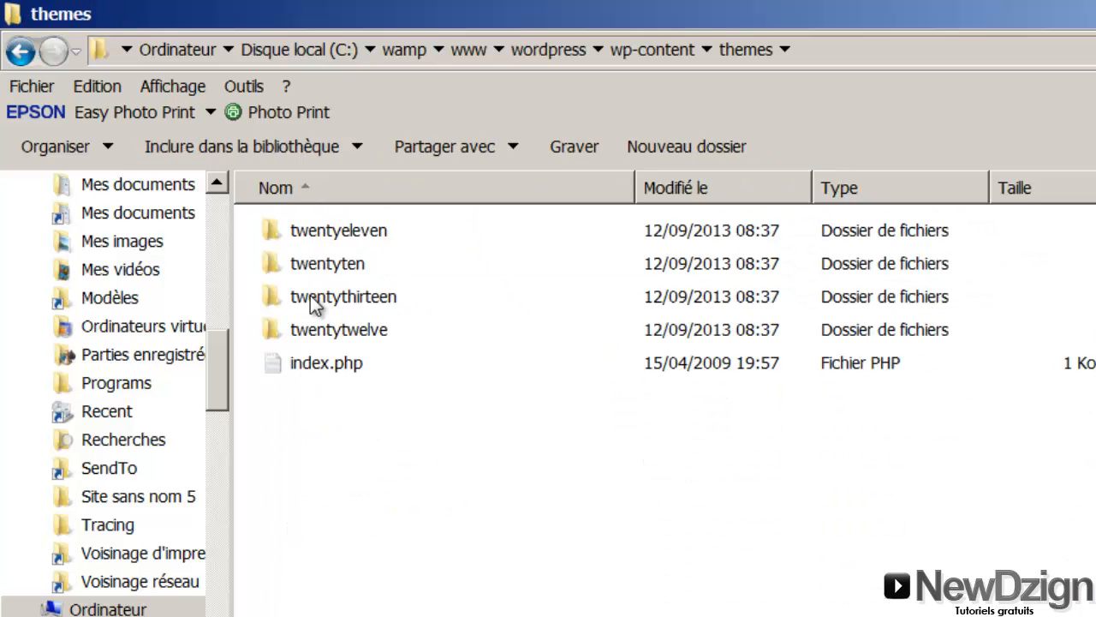
pyautogui.click(317, 228)
pyautogui.click(317, 257)
pyautogui.click(316, 295)
pyautogui.click(320, 332)
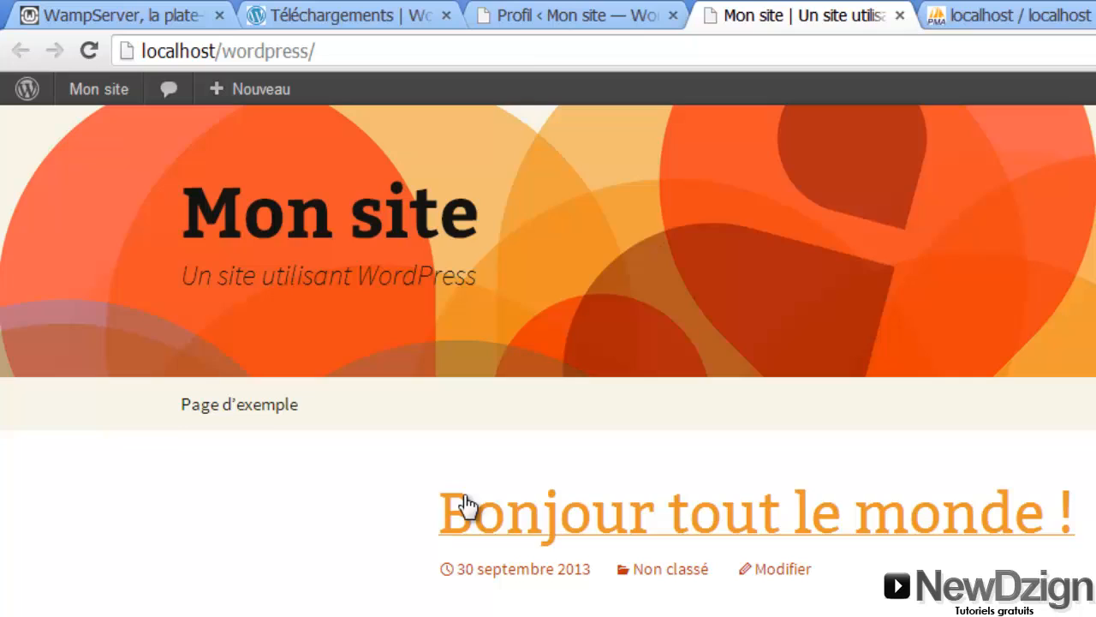
# Open Apparence > Thèmes and confirm Twenty Thirteen is the current theme
pyautogui.click(509, 14)
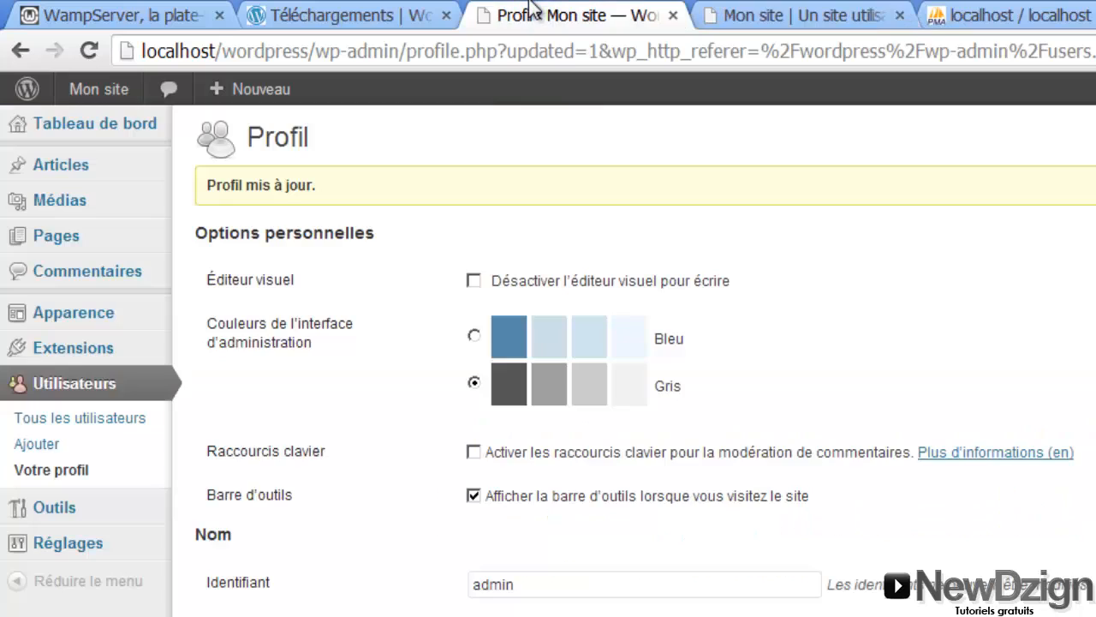
pyautogui.moveTo(53, 364)
pyautogui.moveTo(60, 326)
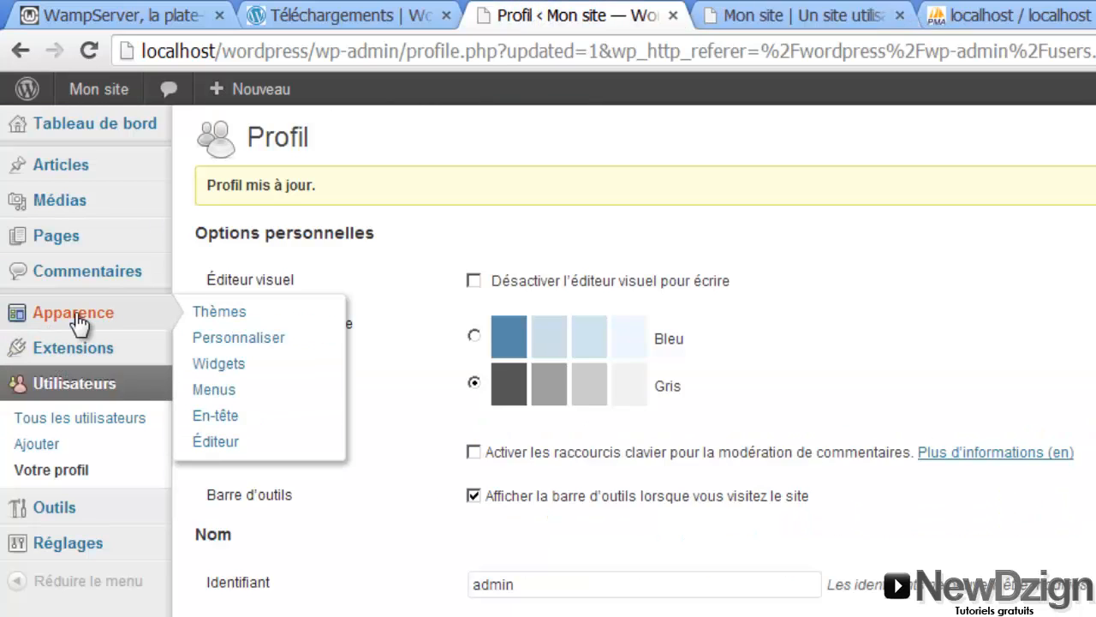
pyautogui.click(219, 312)
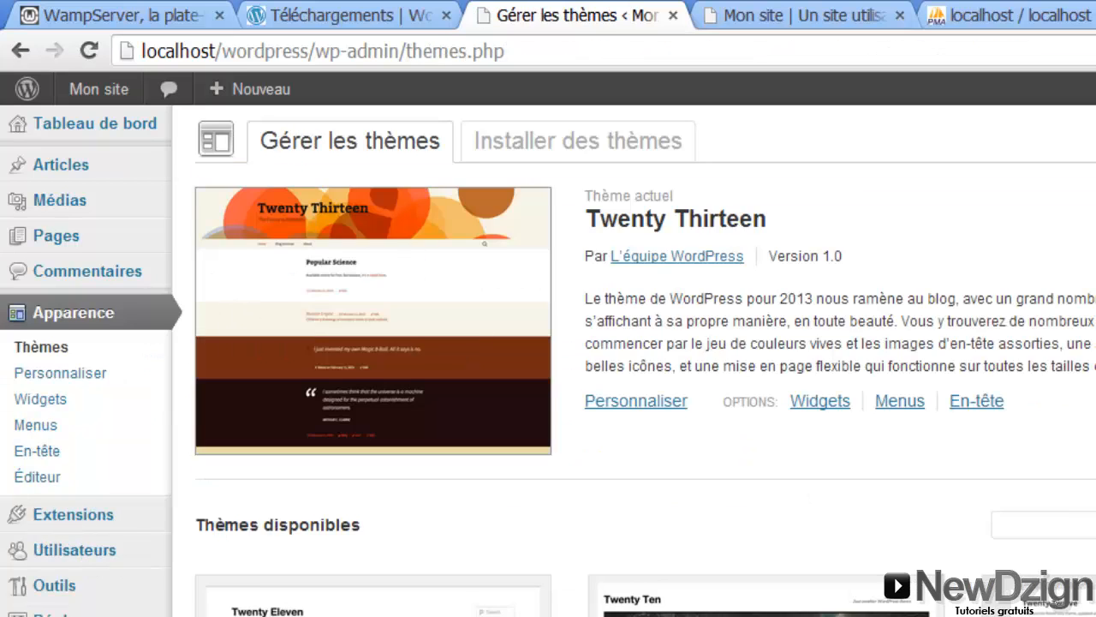
pyautogui.scroll(-3, 548, 360)
pyautogui.scroll(3, 462, 325)
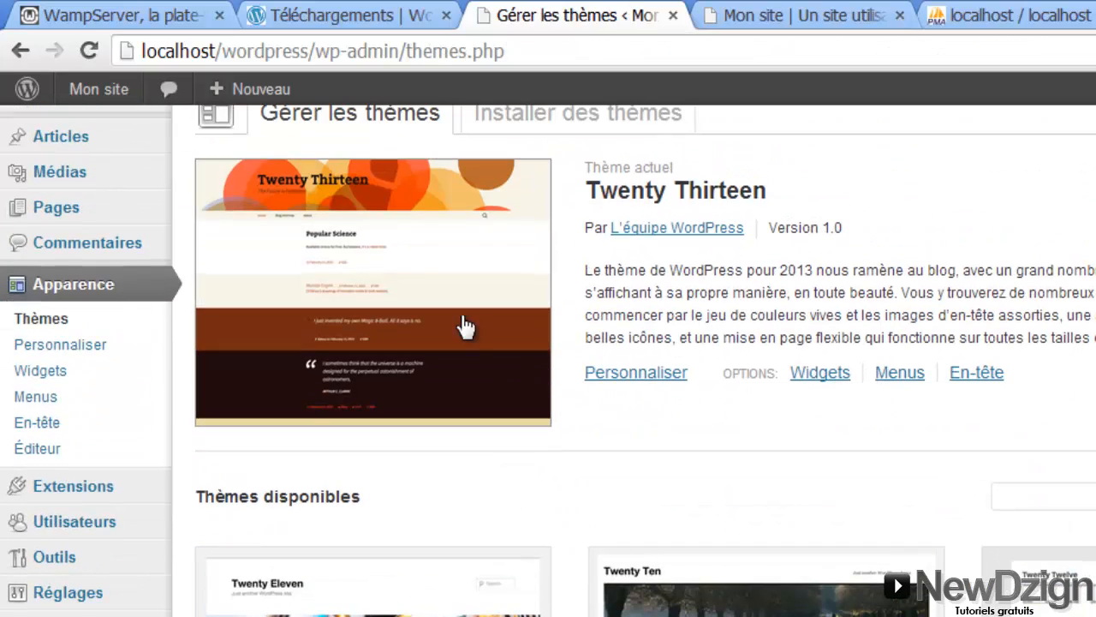
# Glance at the site's front page, then open the Installer des thèmes page
pyautogui.click(775, 15)
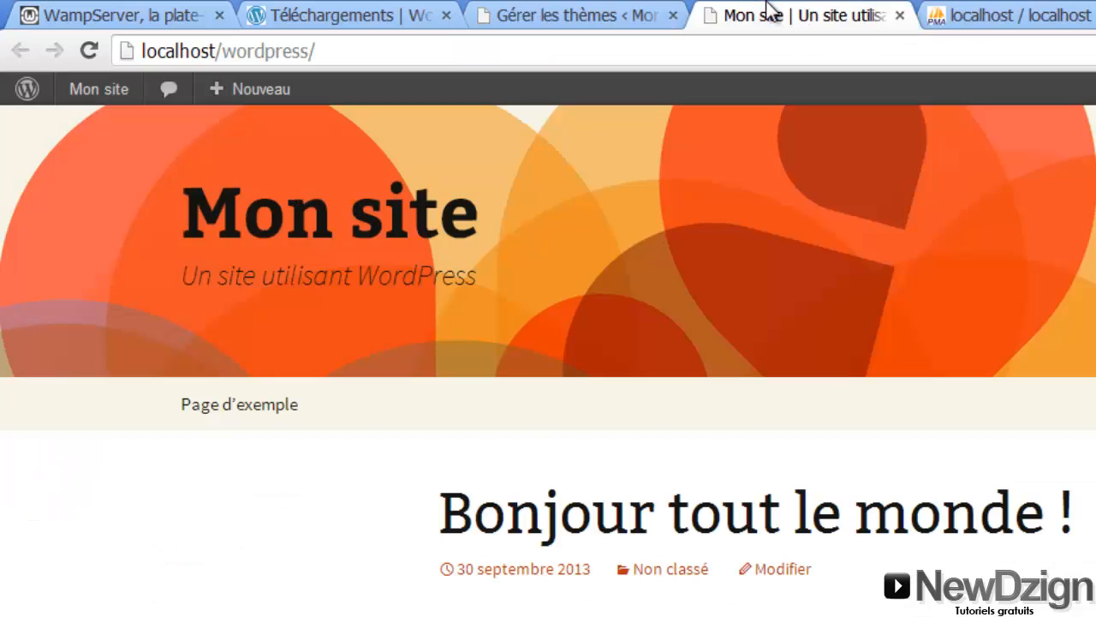
pyautogui.click(549, 13)
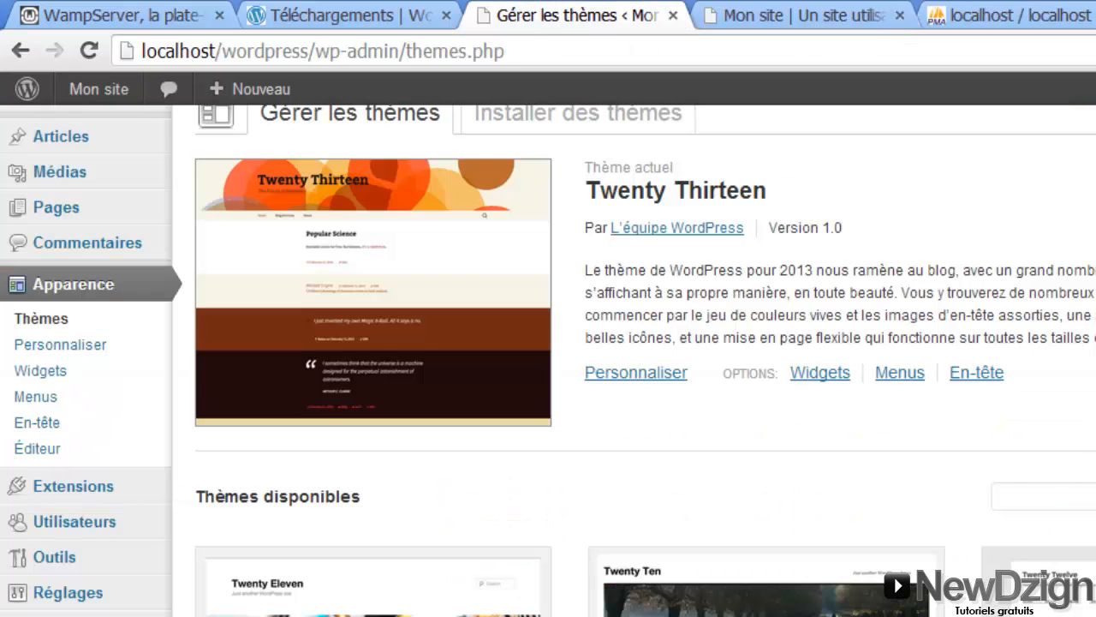
pyautogui.scroll(1, 548, 360)
pyautogui.click(553, 155)
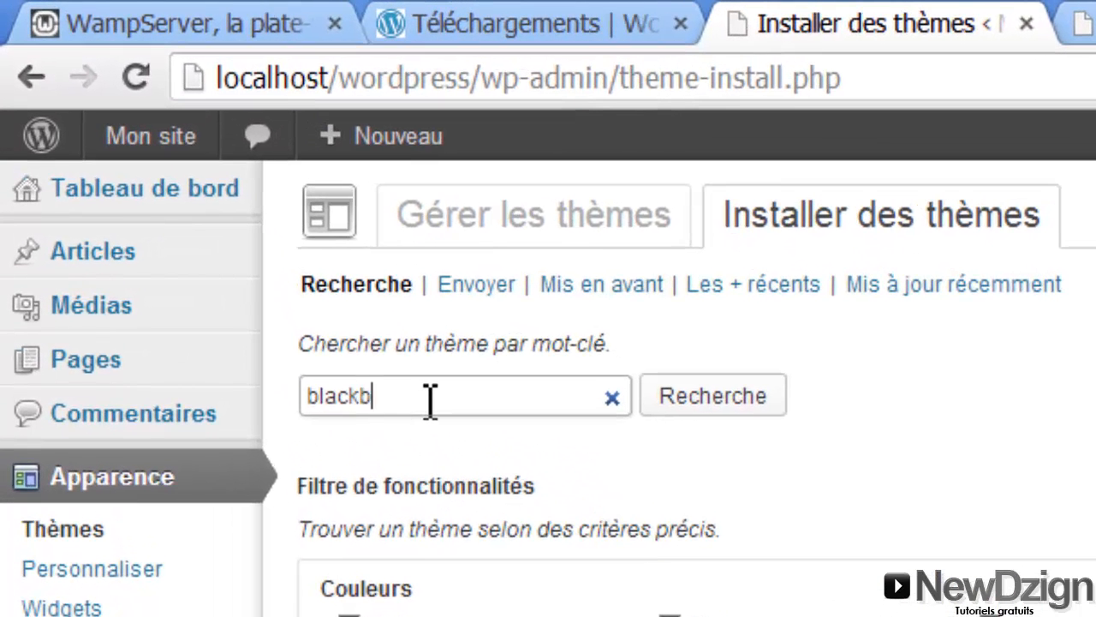
# Search 'blackbird', install the BlackBird 1.1.7 theme and activate it
pyautogui.write('d')
pyautogui.click(724, 401)
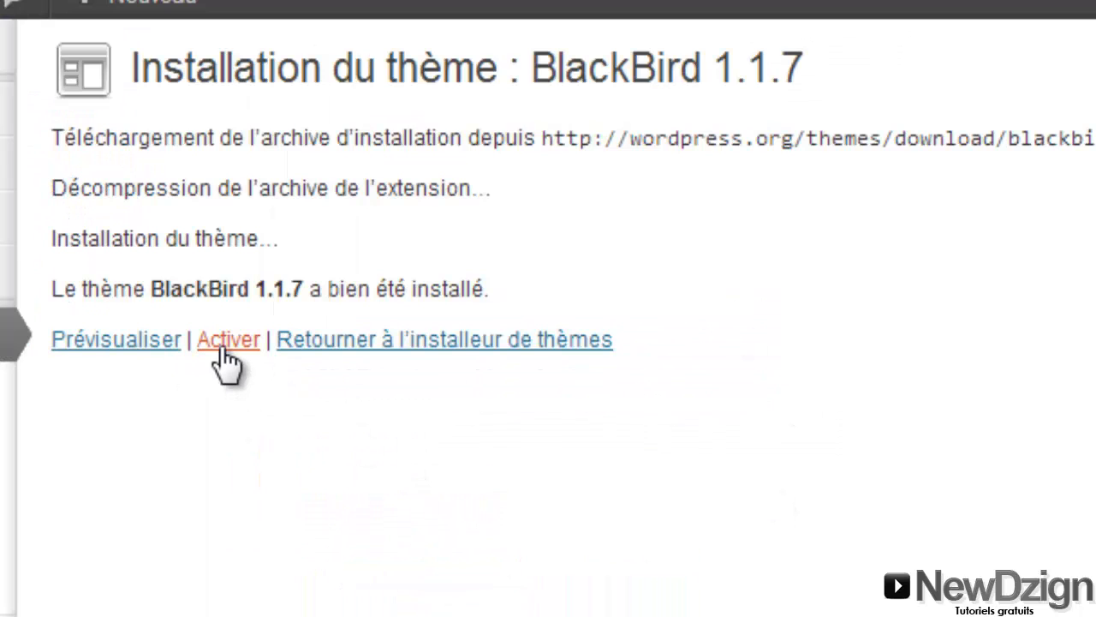
pyautogui.click(223, 348)
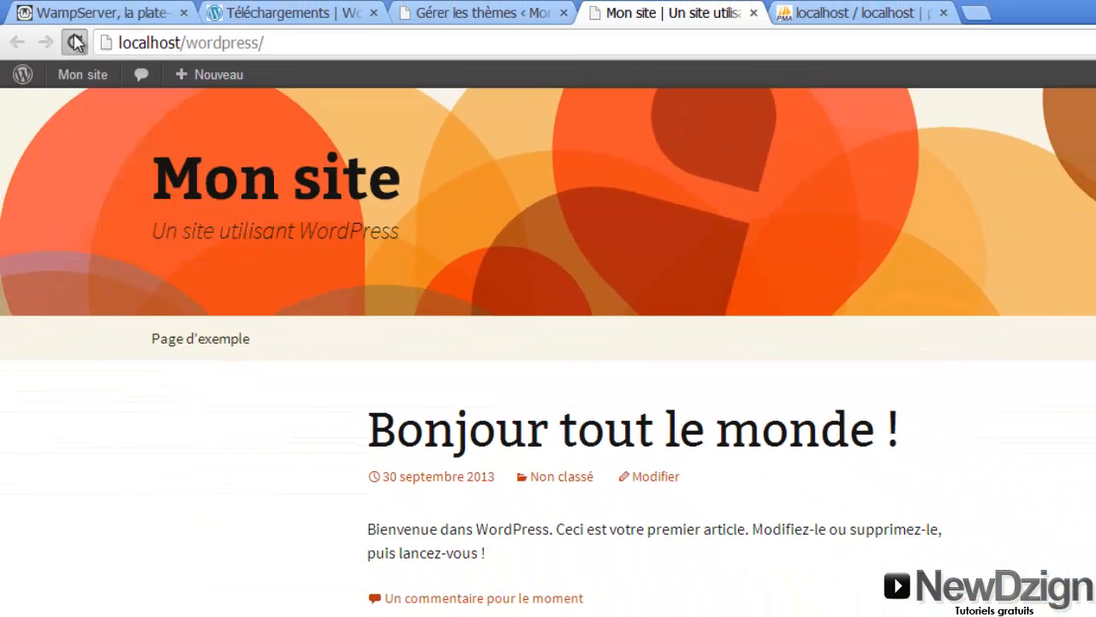
# Reload localhost/wordpress/ and scroll through the front page in its new Blackbird design
pyautogui.click(74, 42)
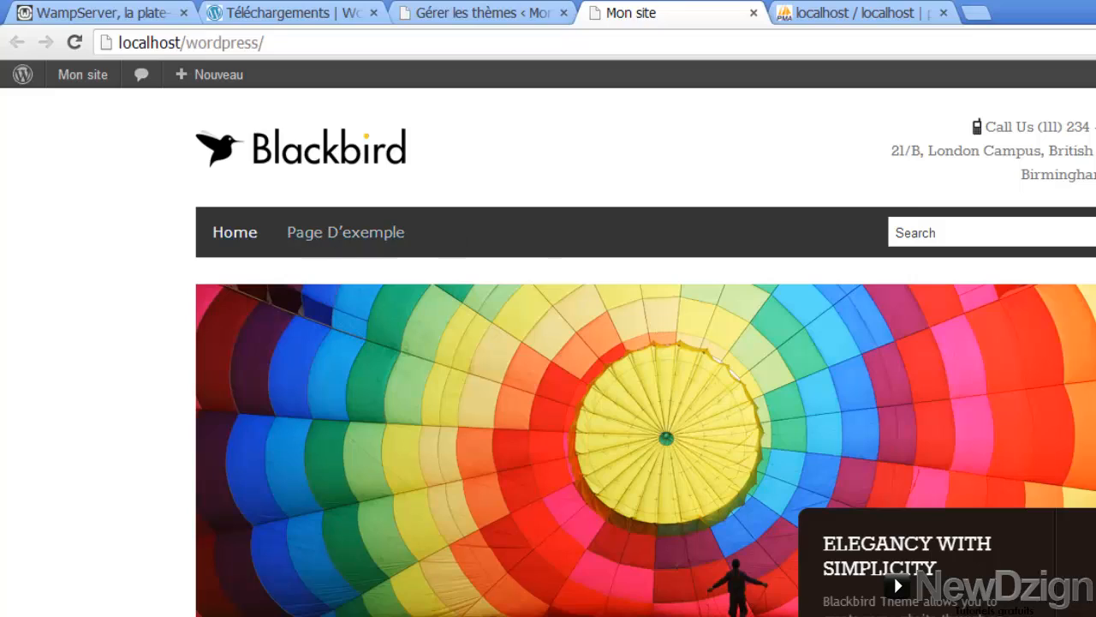
pyautogui.scroll(-10, 548, 342)
pyautogui.scroll(10, 548, 342)
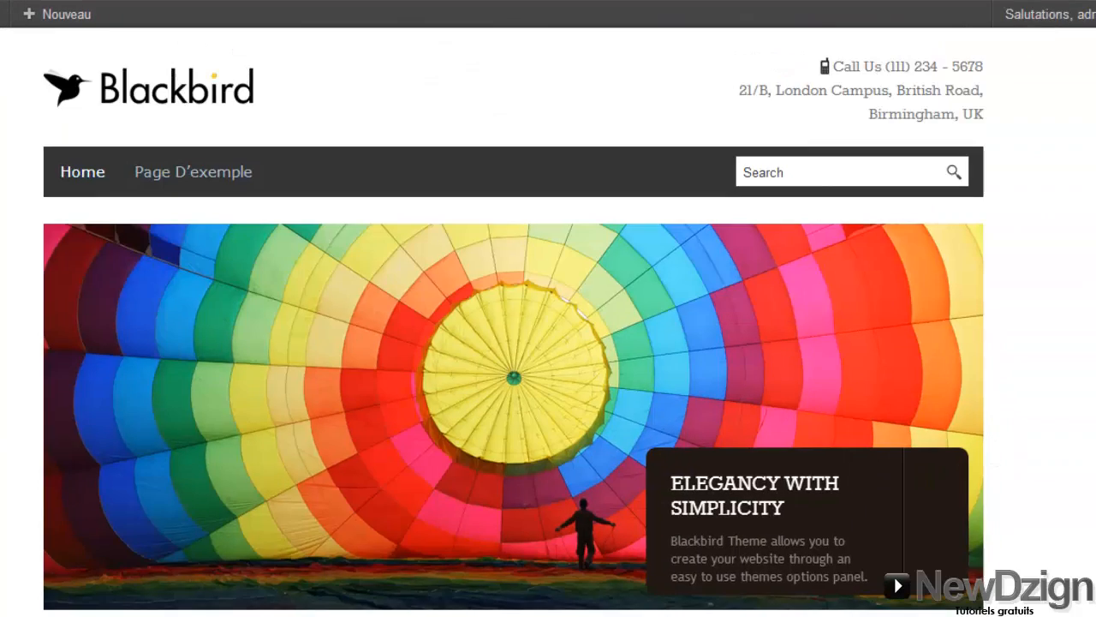